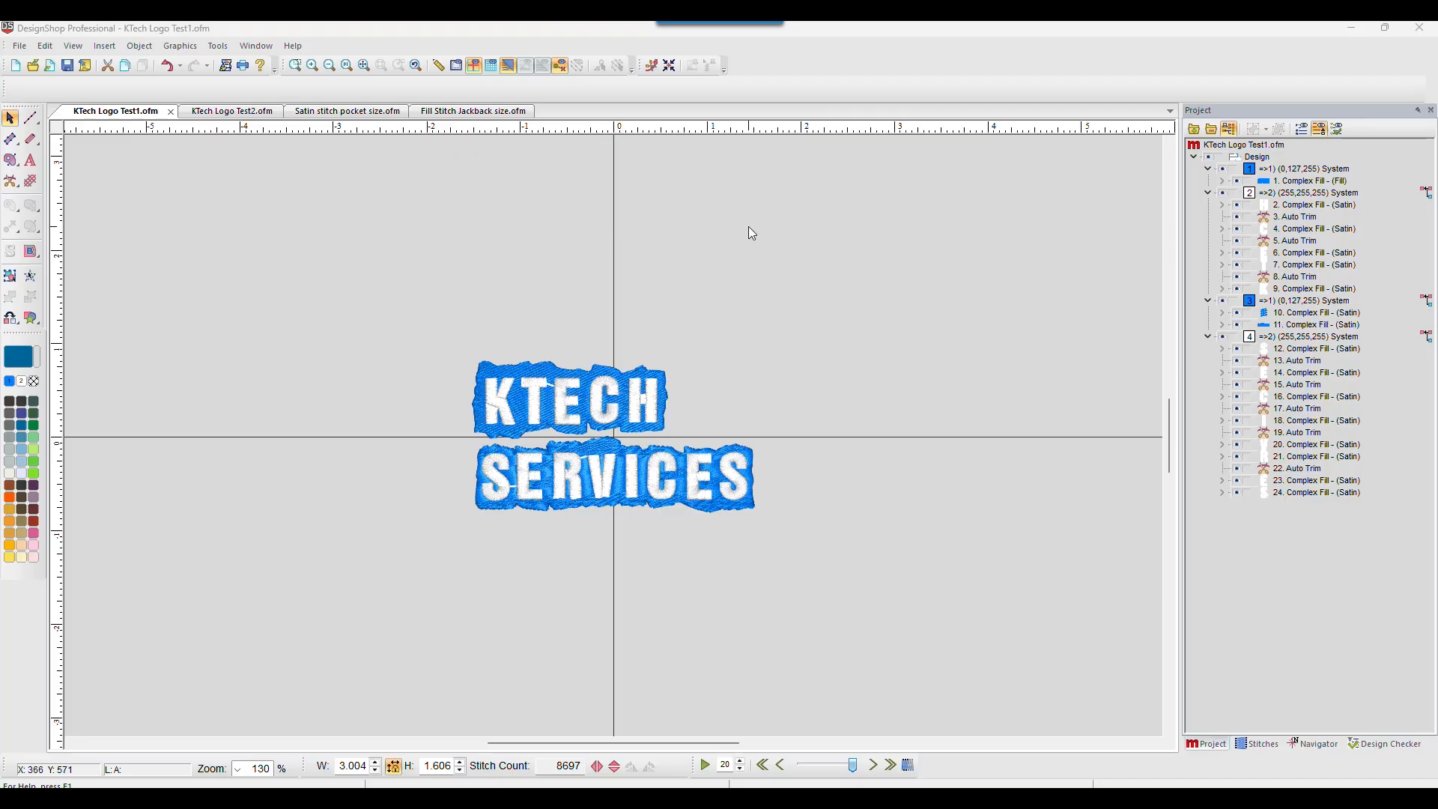
Step: Check the program version in the About DesignShop Professional dialog and close it
click(293, 46)
click(330, 88)
drag(696, 191, 1158, 146)
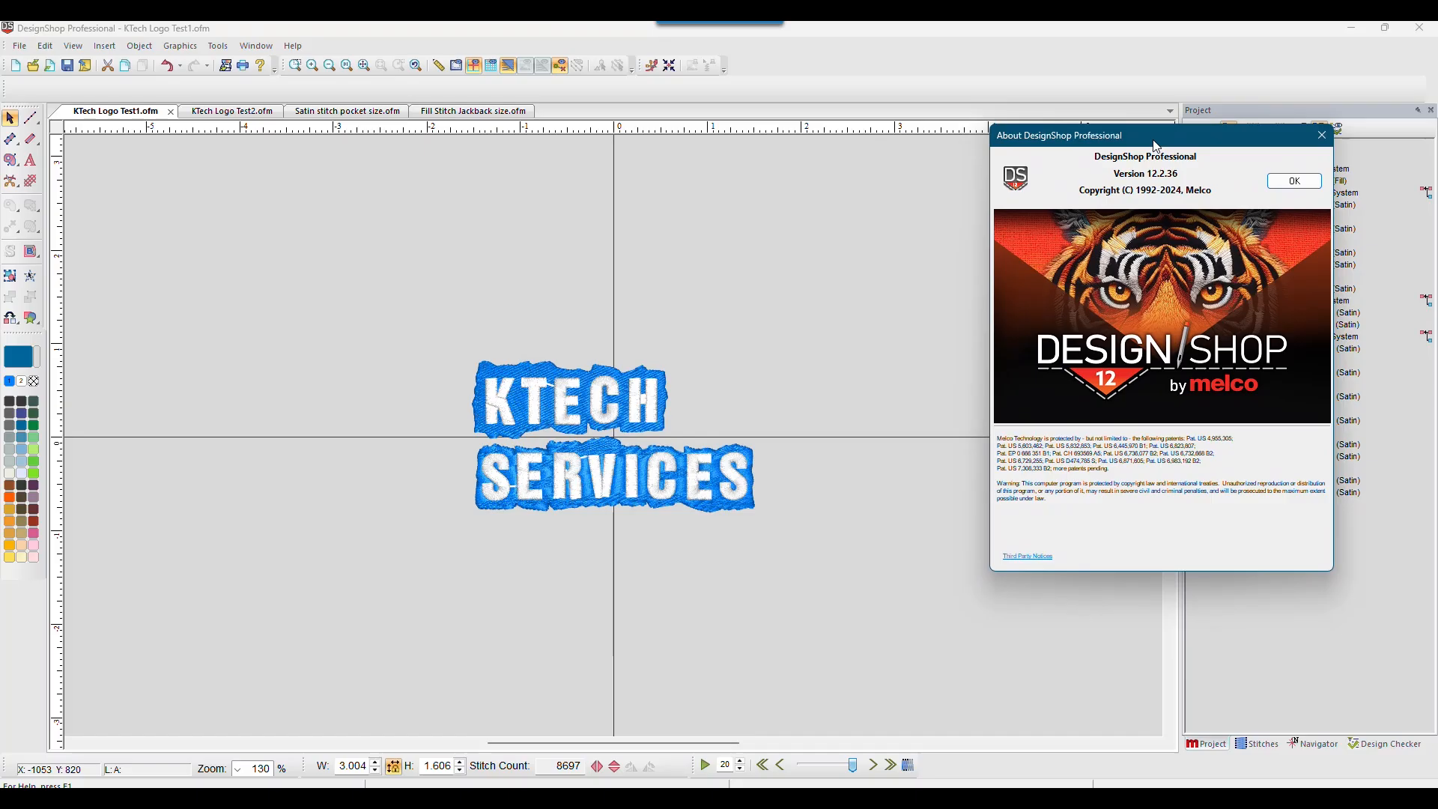
click(1296, 181)
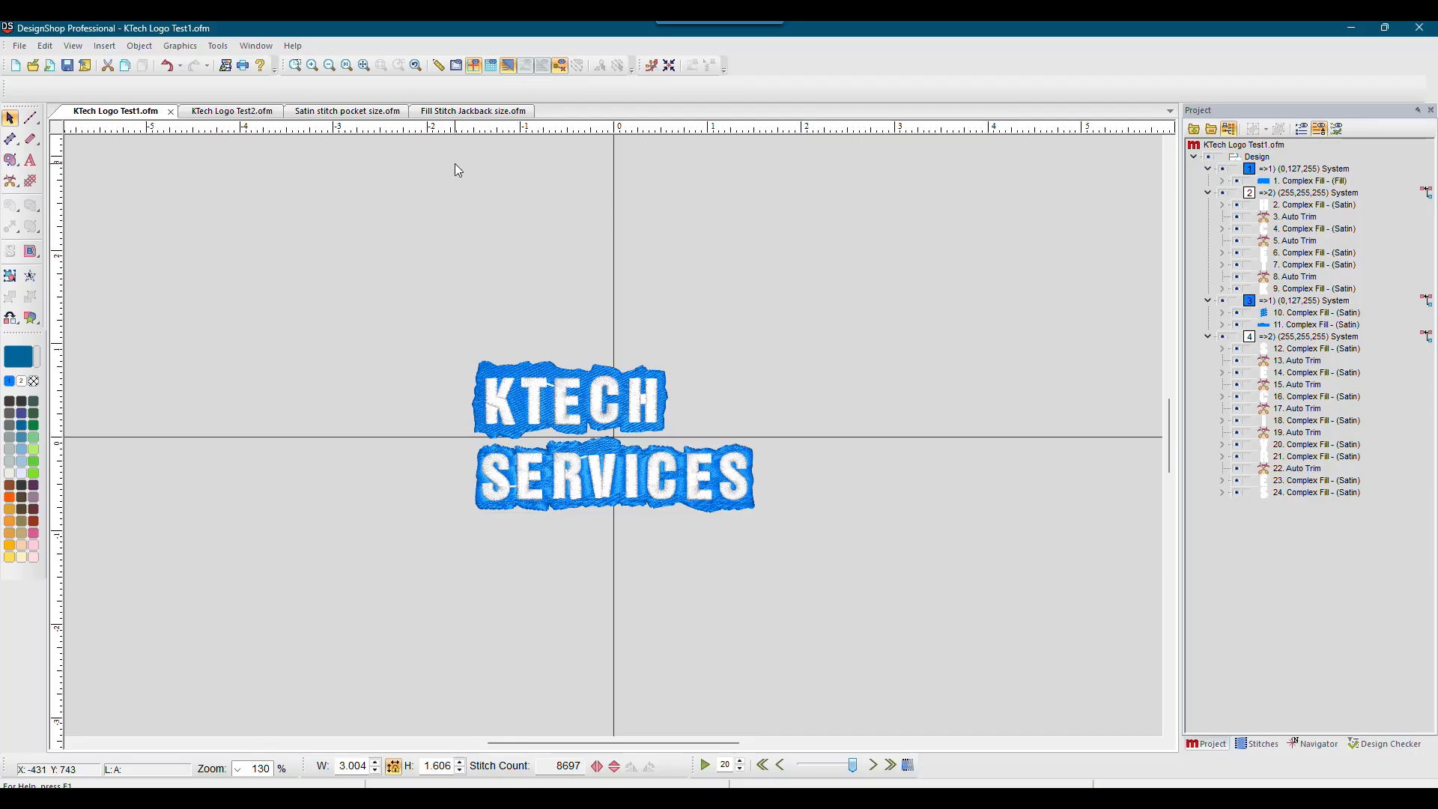
Step: Switch to the Satin stitch pocket size design, opening and cancelling the Open dialog
click(332, 114)
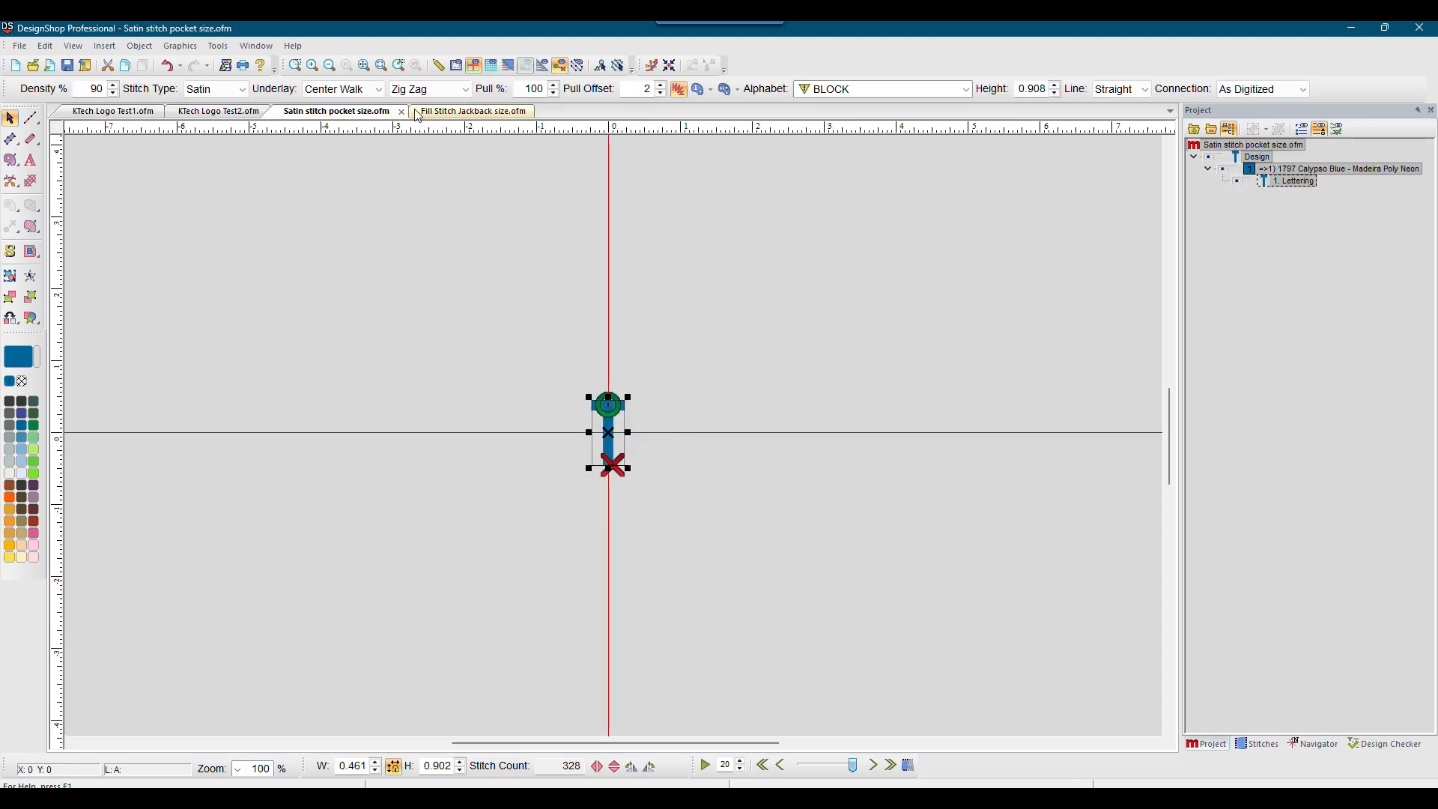
click(34, 66)
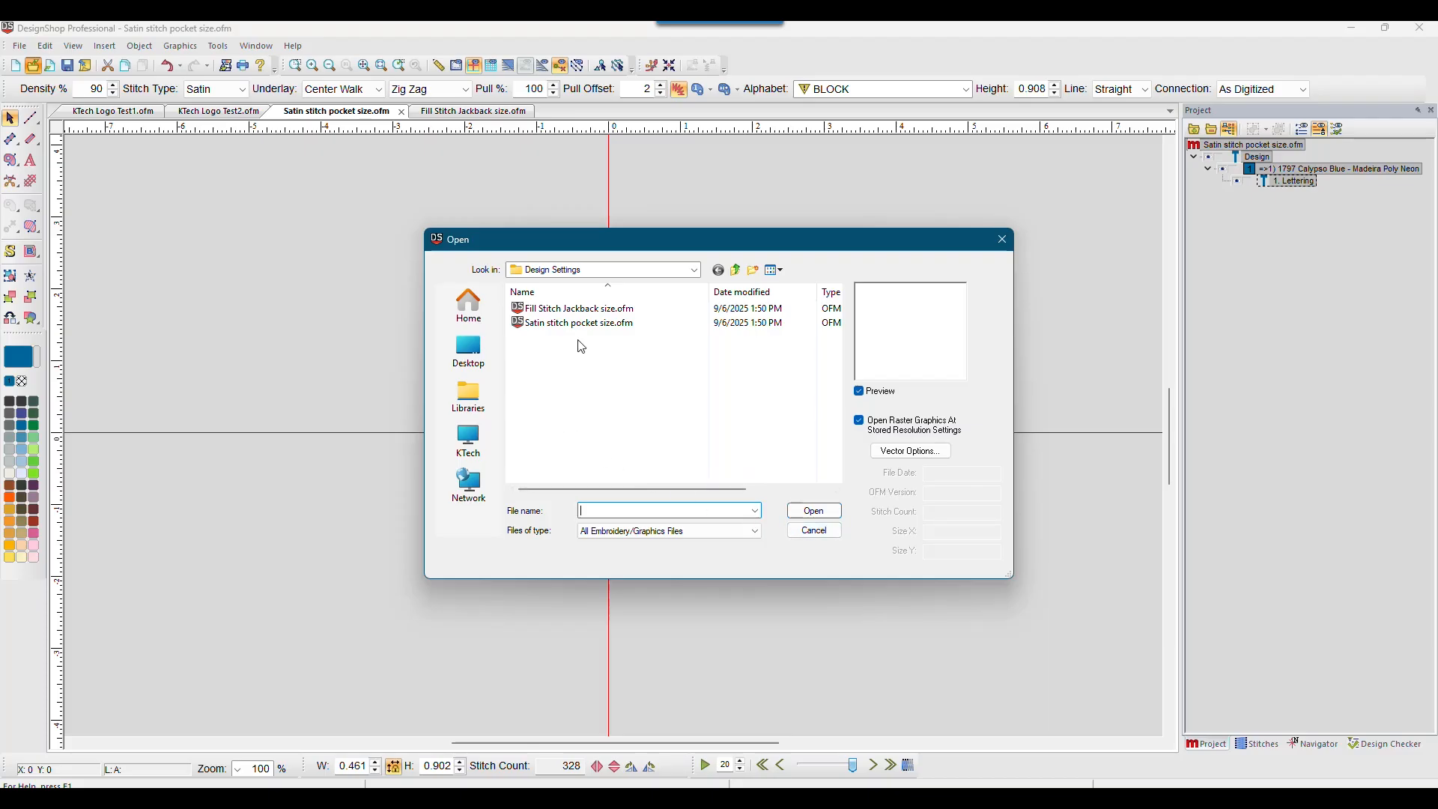
click(815, 531)
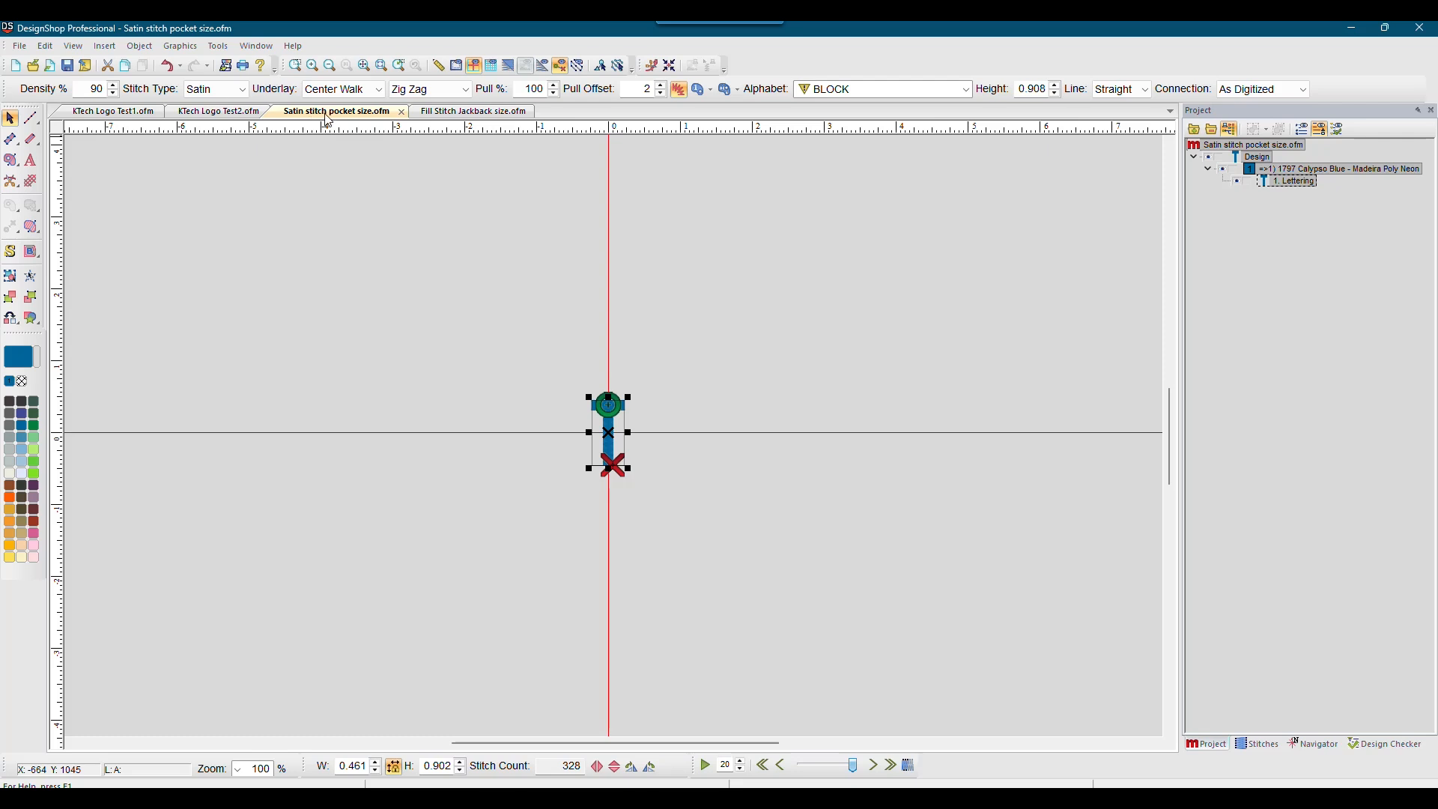
Step: Review the lettering's top stitching, underlay, compensation and tie-in settings in Object Properties, then cancel
double_click(1288, 184)
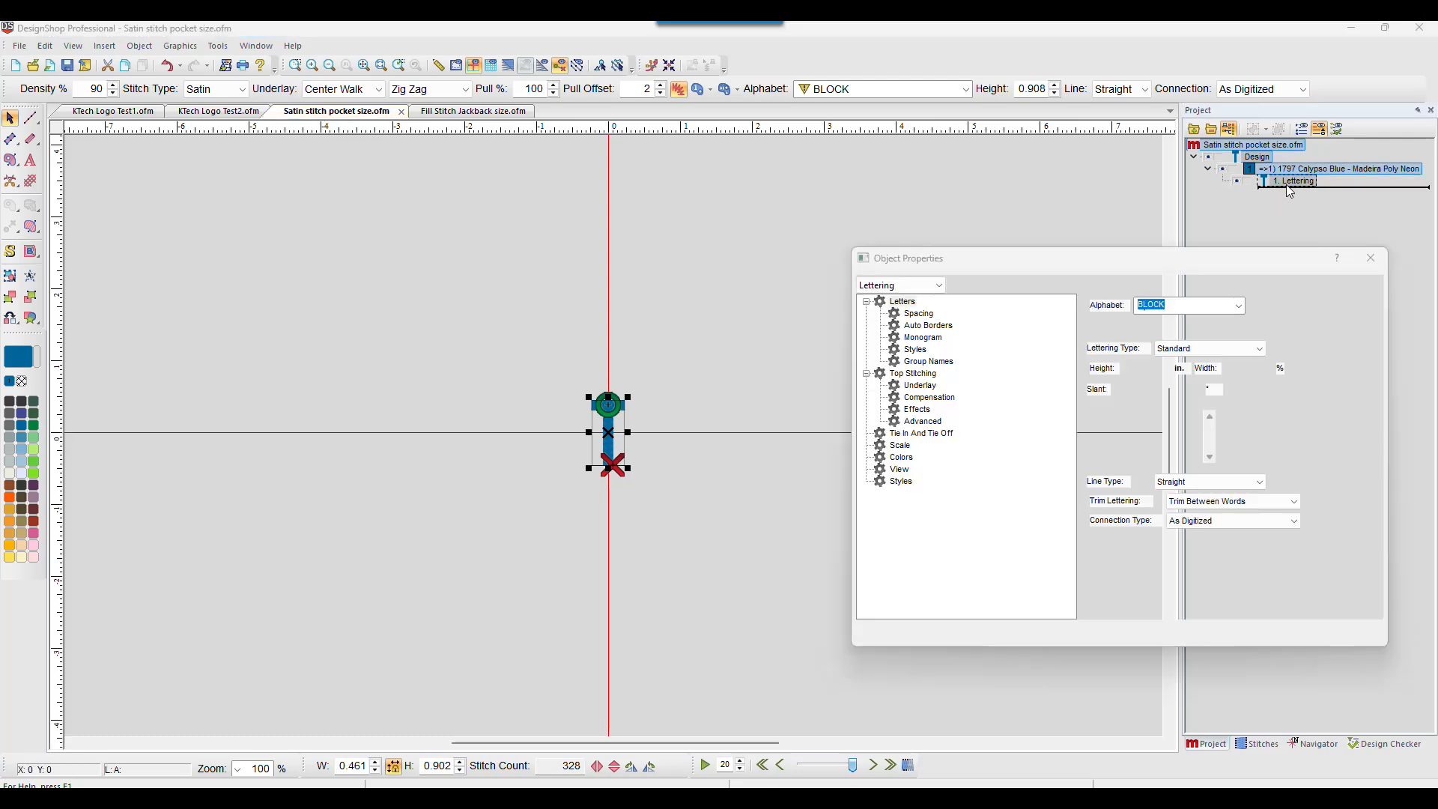
click(929, 361)
click(921, 373)
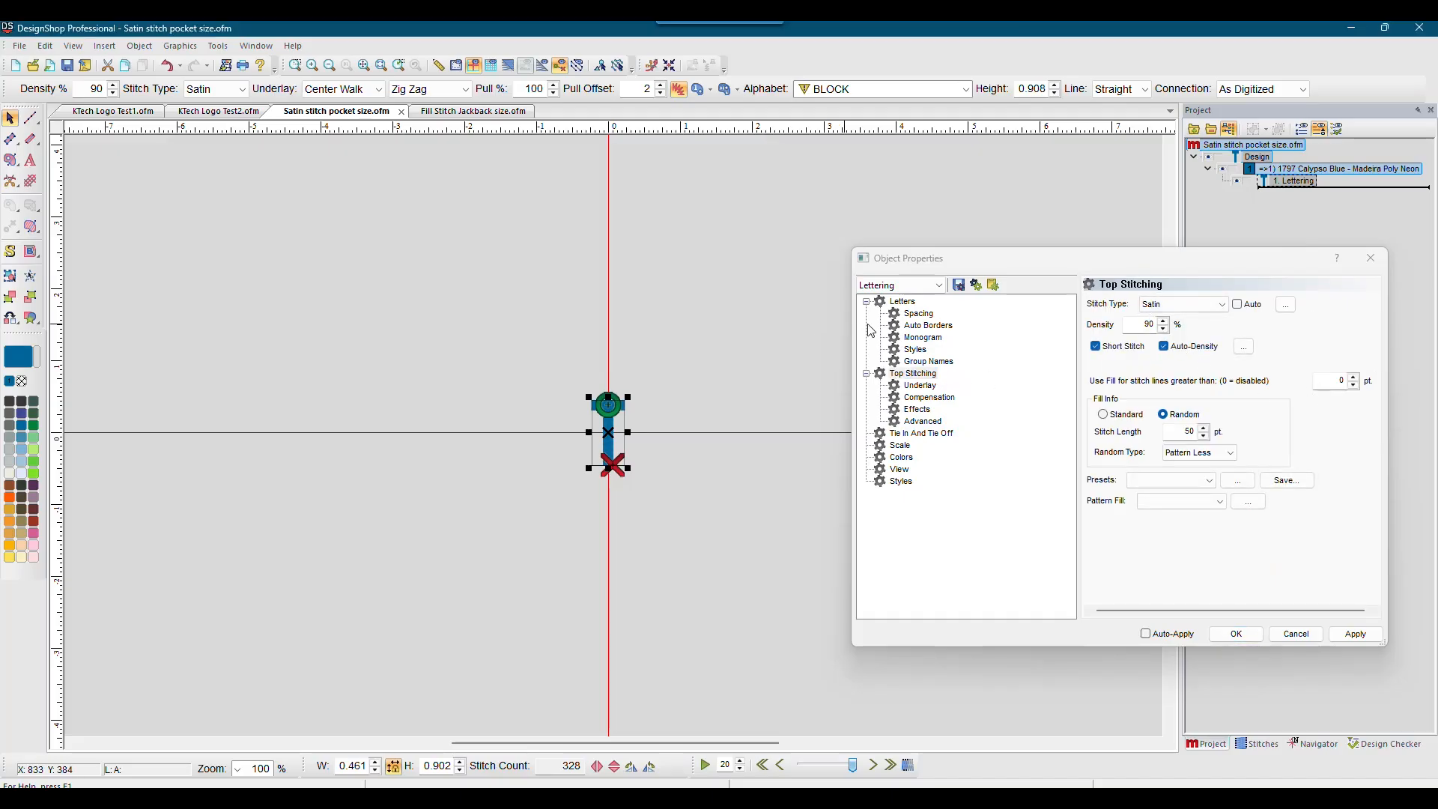
click(919, 385)
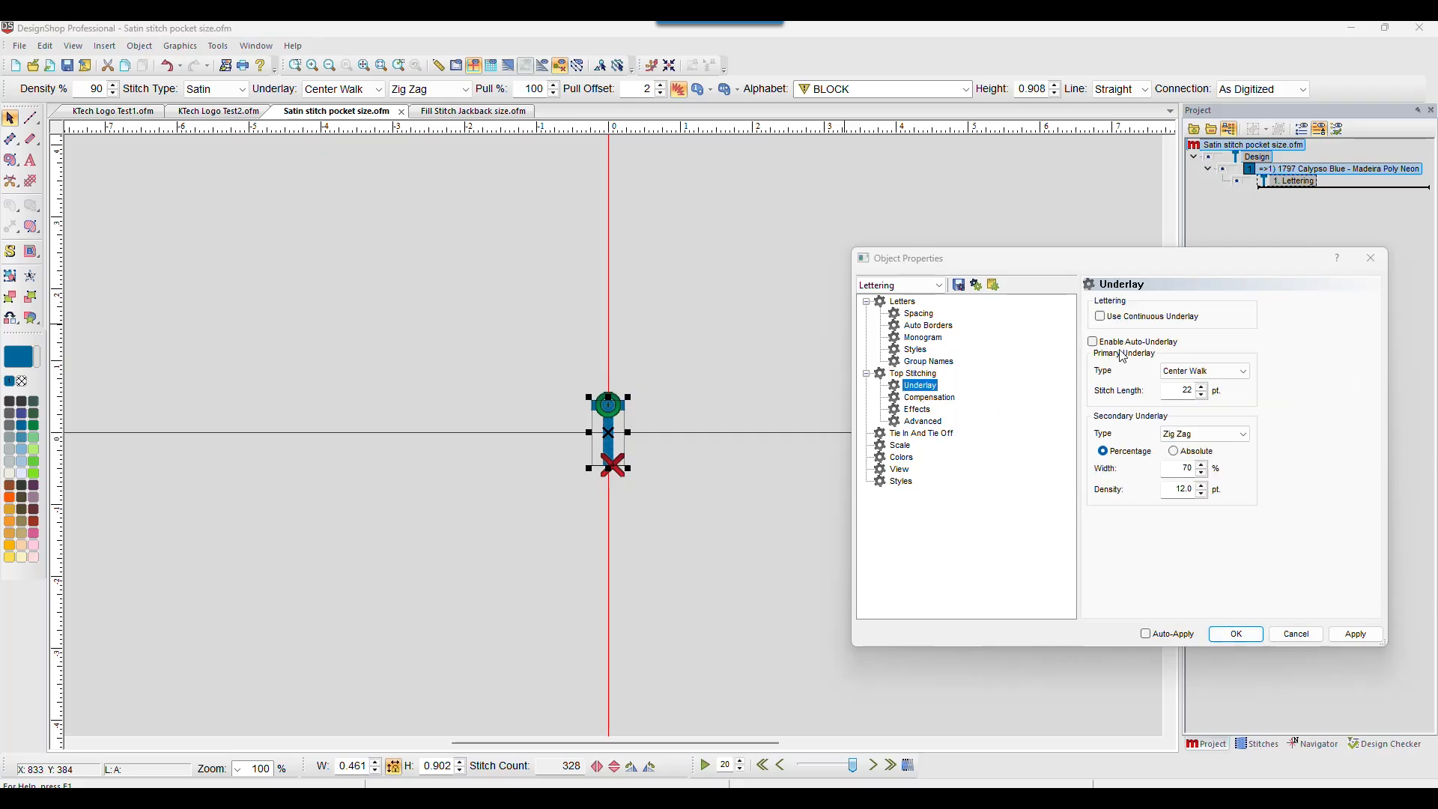
click(930, 397)
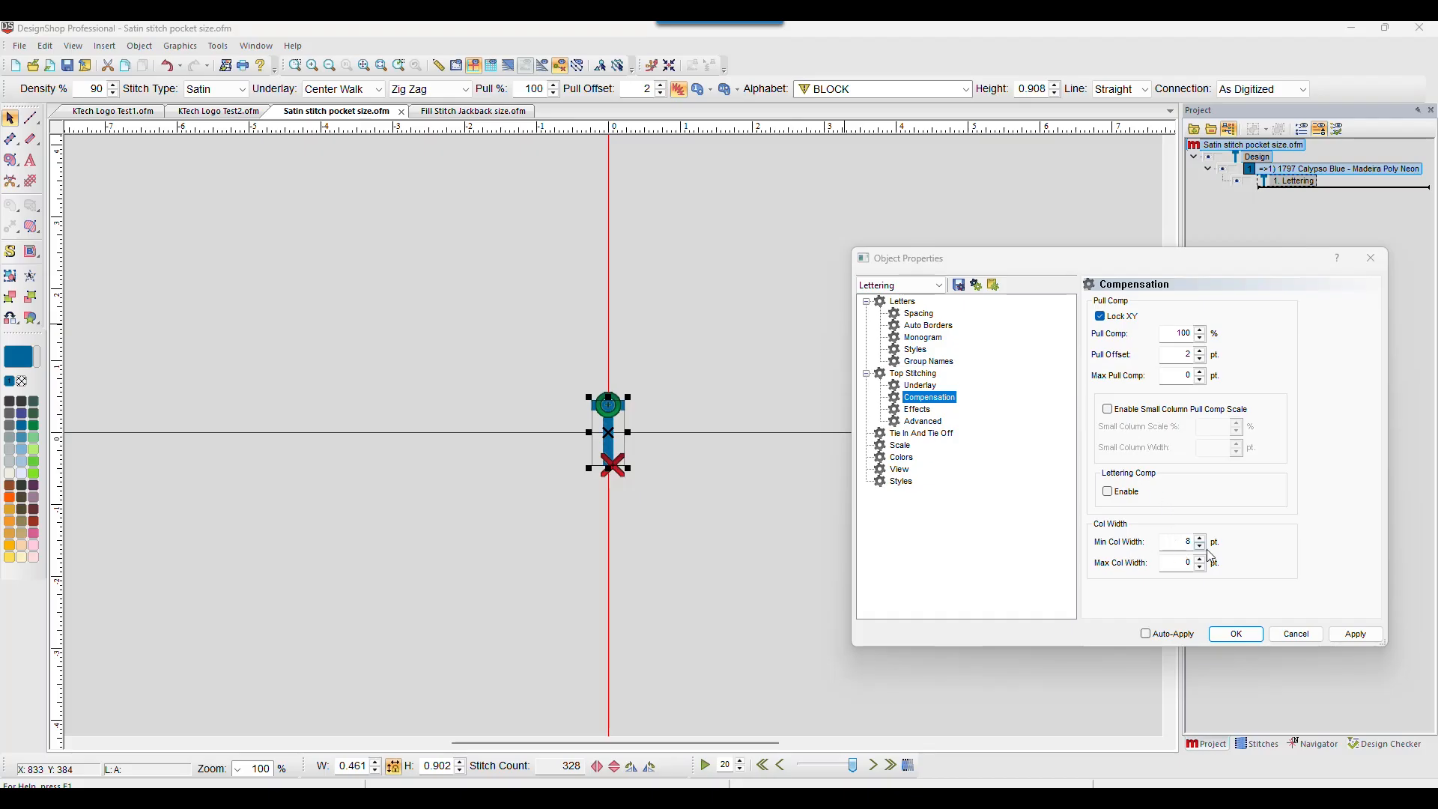
click(921, 434)
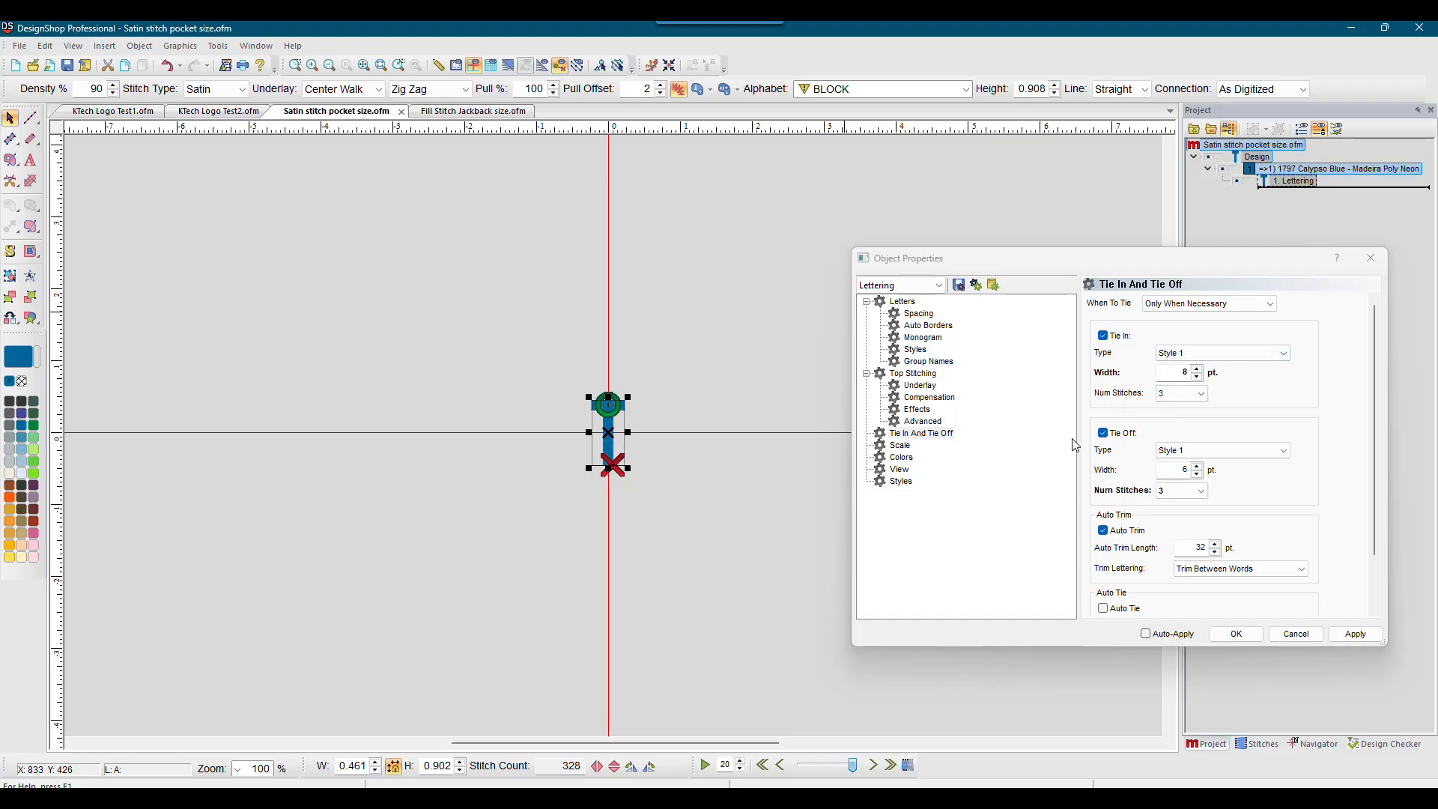
click(1298, 637)
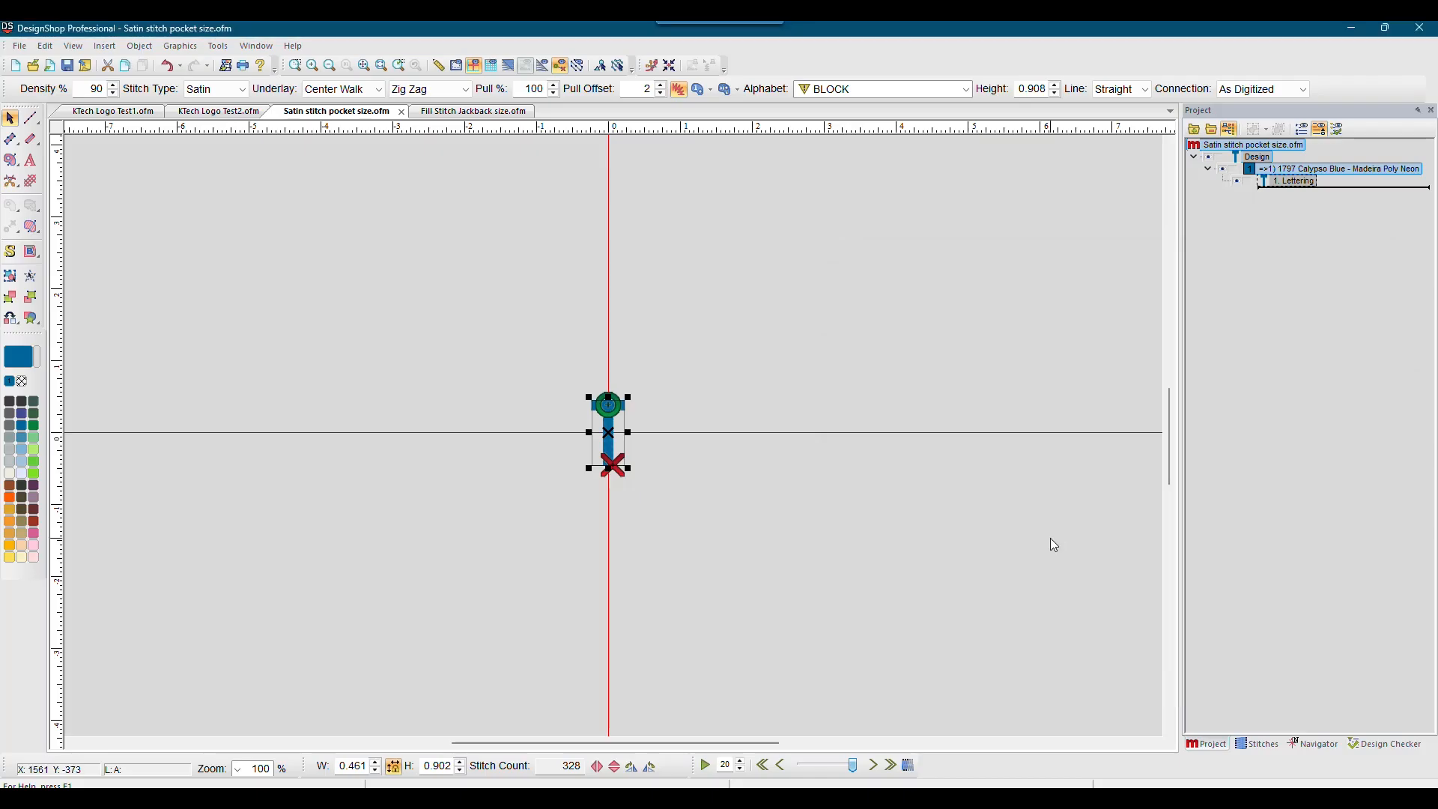
Step: Review the Fill Stitch Jackback size lettering's top stitching, underlay and compensation properties, then cancel
click(439, 112)
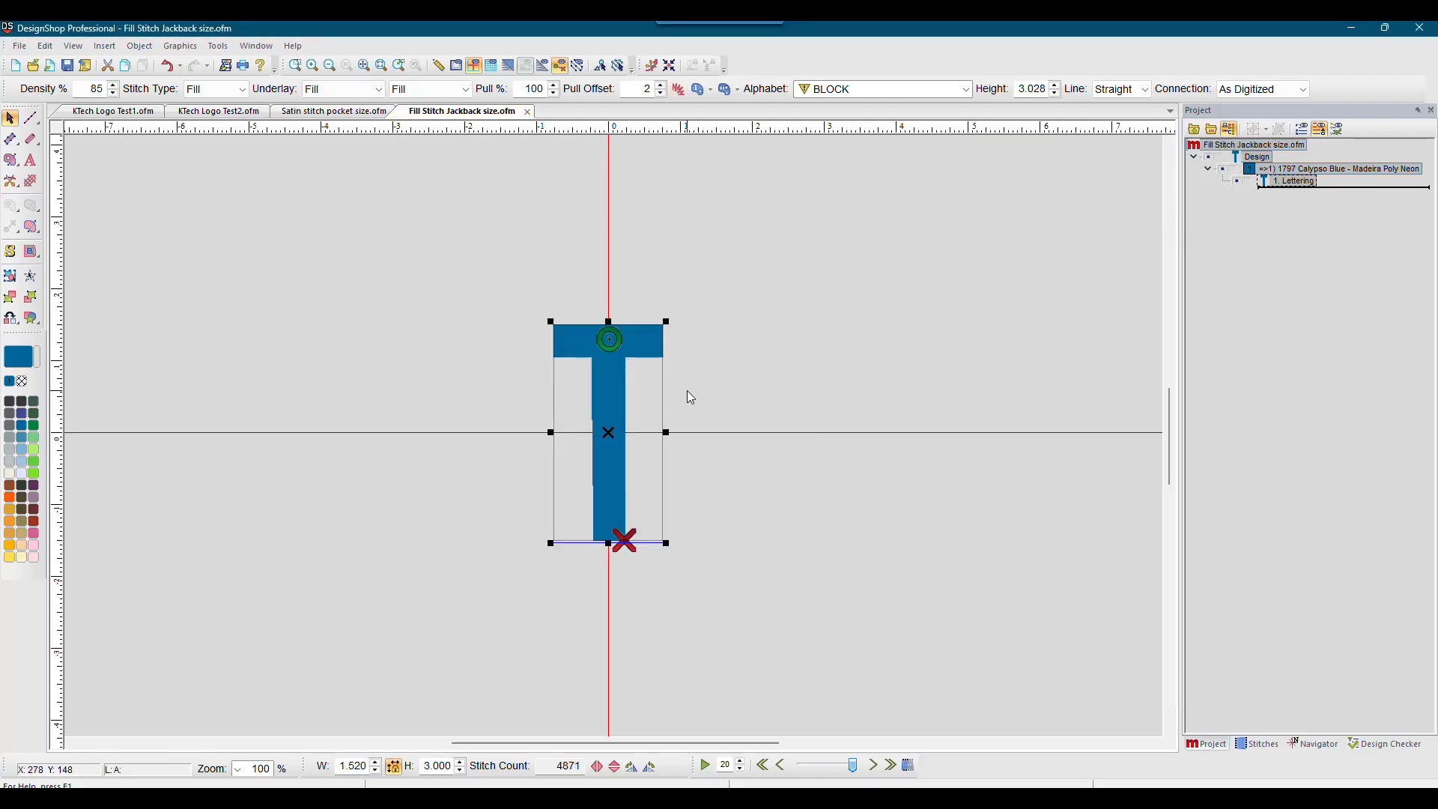
click(1285, 183)
double_click(1289, 186)
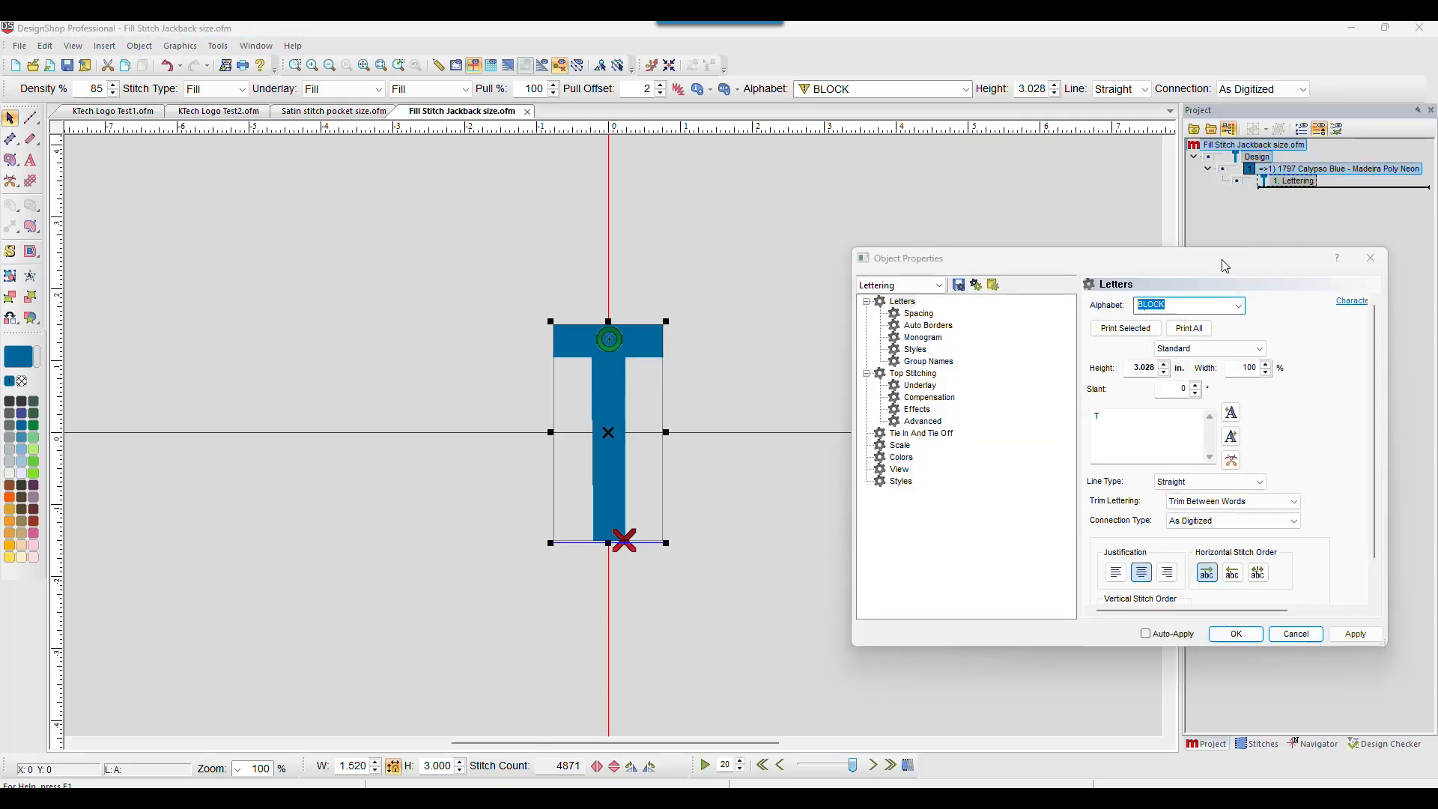
click(932, 373)
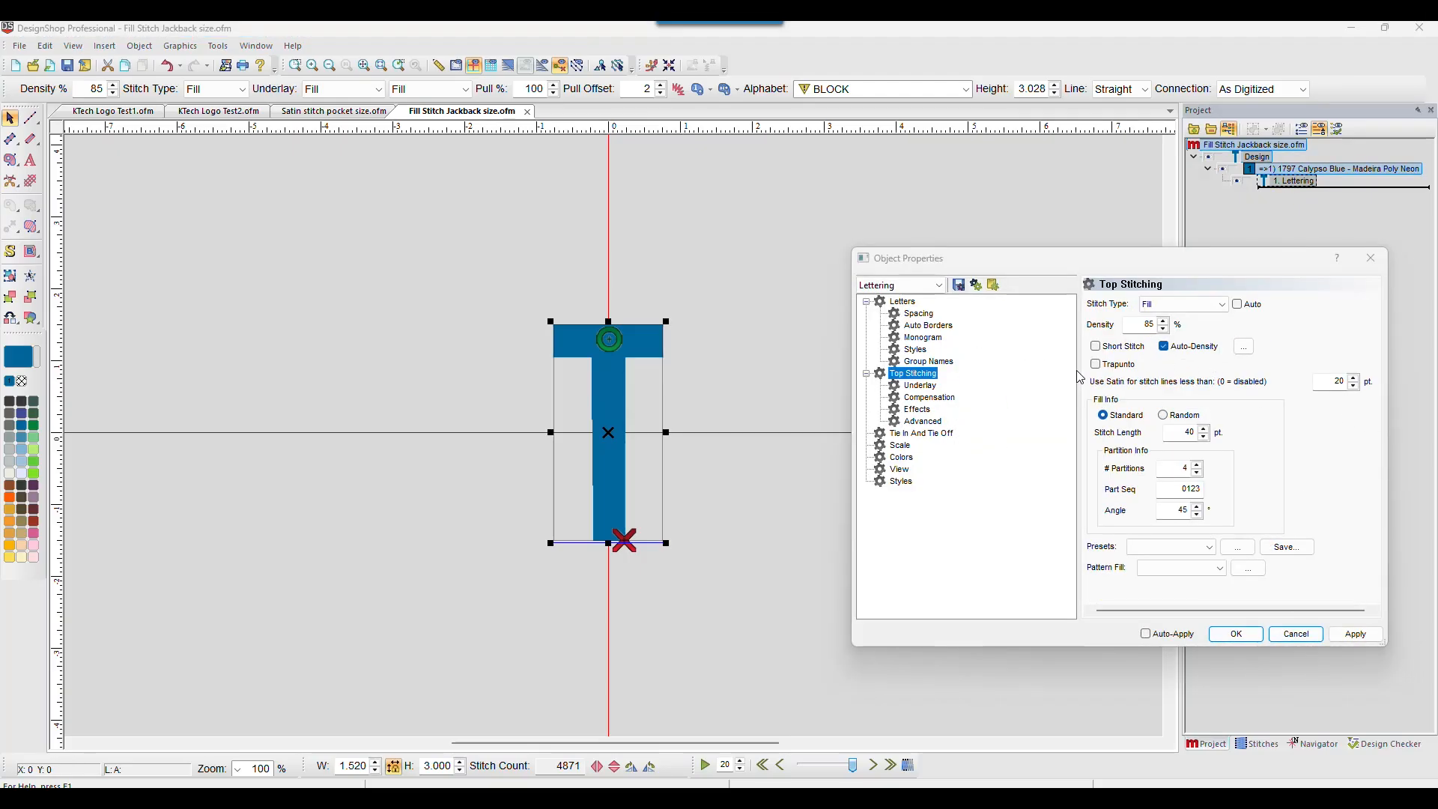
click(925, 387)
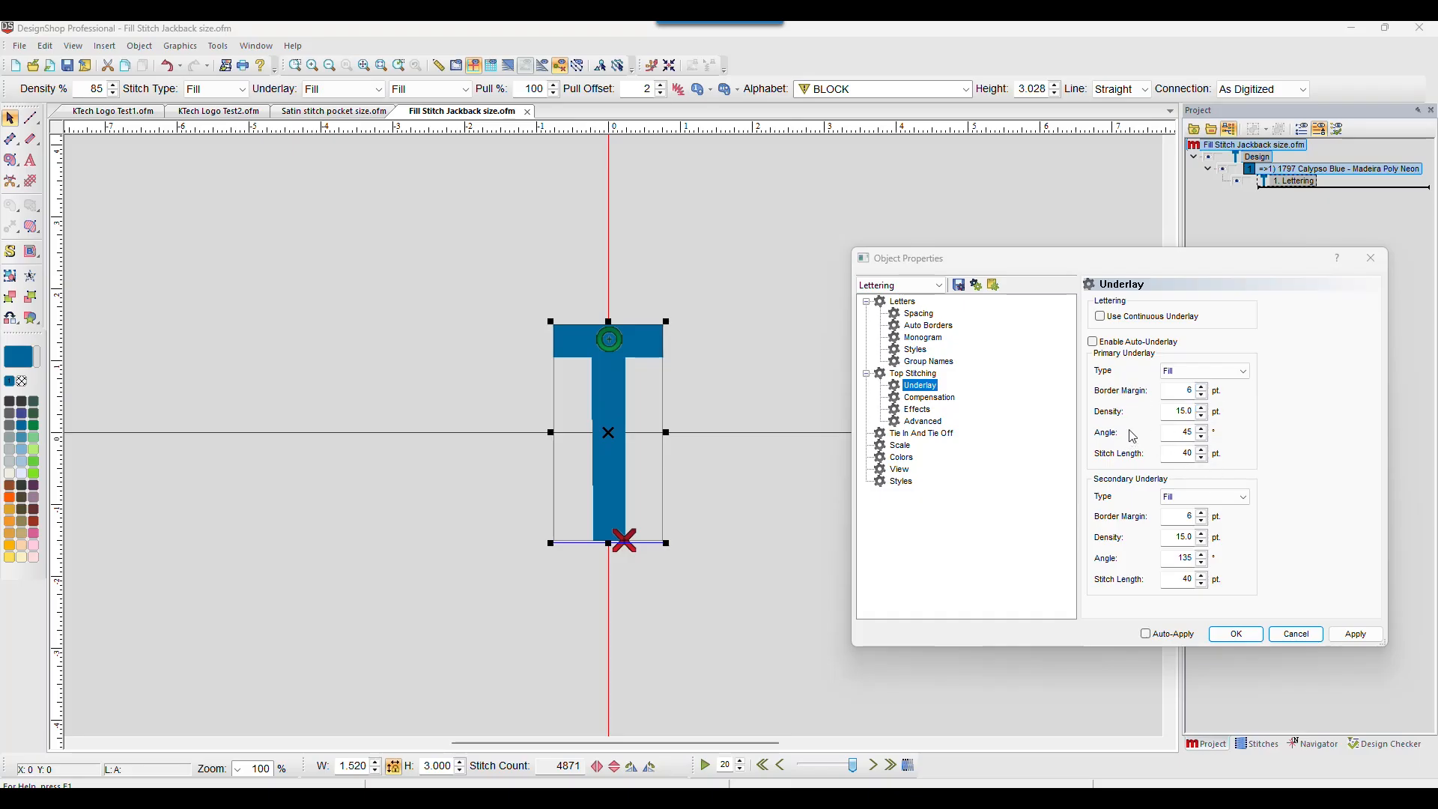
click(929, 398)
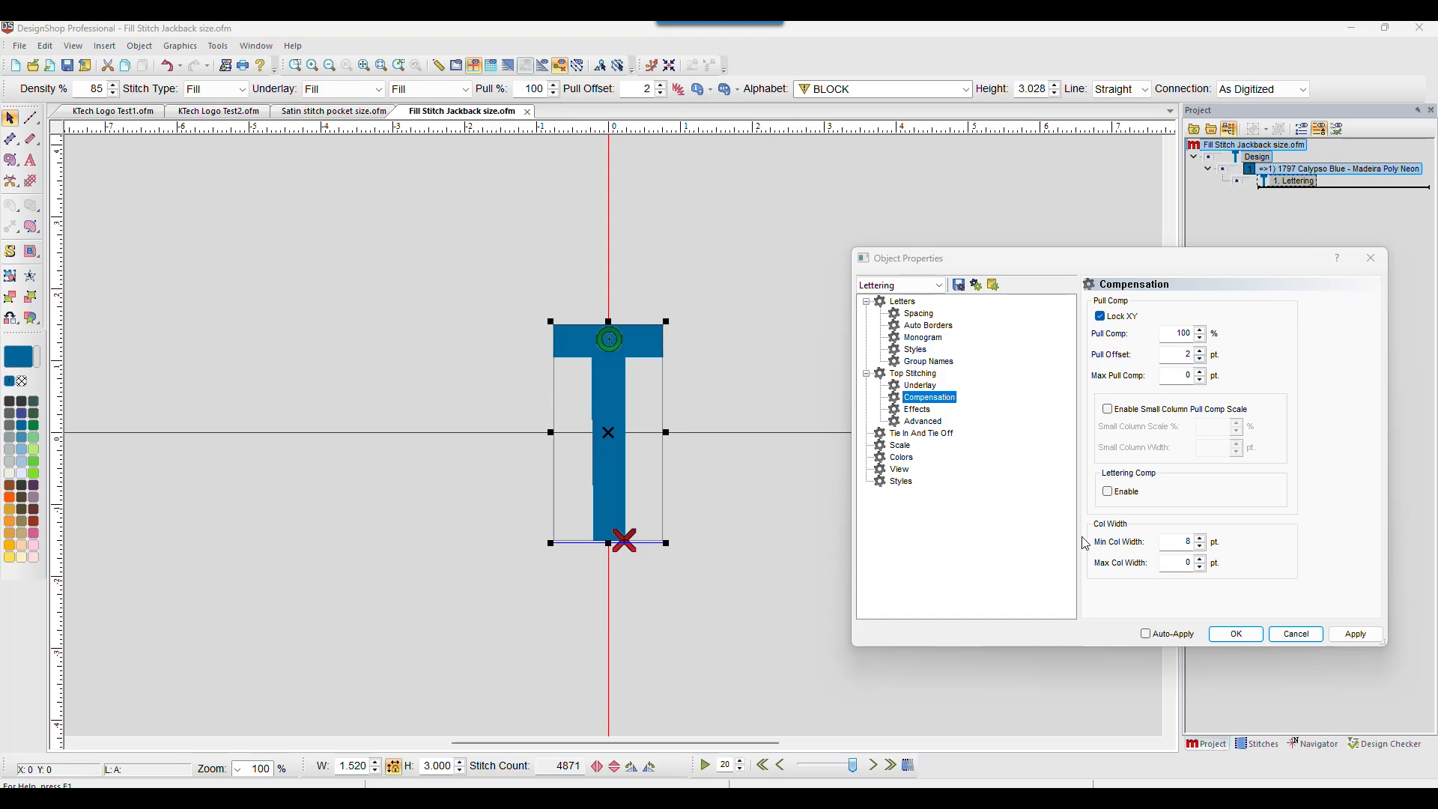
click(936, 433)
click(1290, 634)
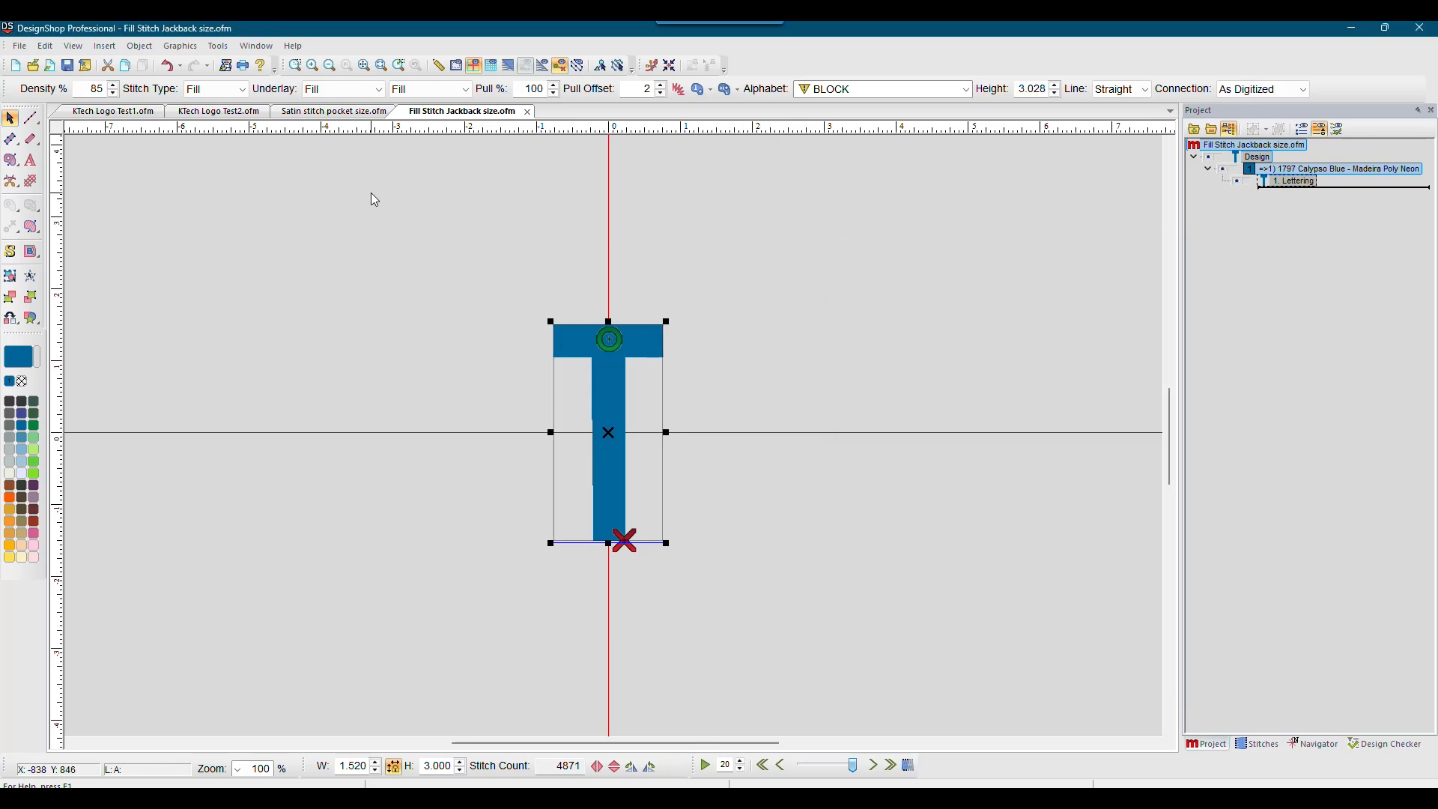
Step: Inspect the Complex Fill object's stitch properties in KTech Logo Test2 with Auto unticked, then cancel the dialog
click(219, 111)
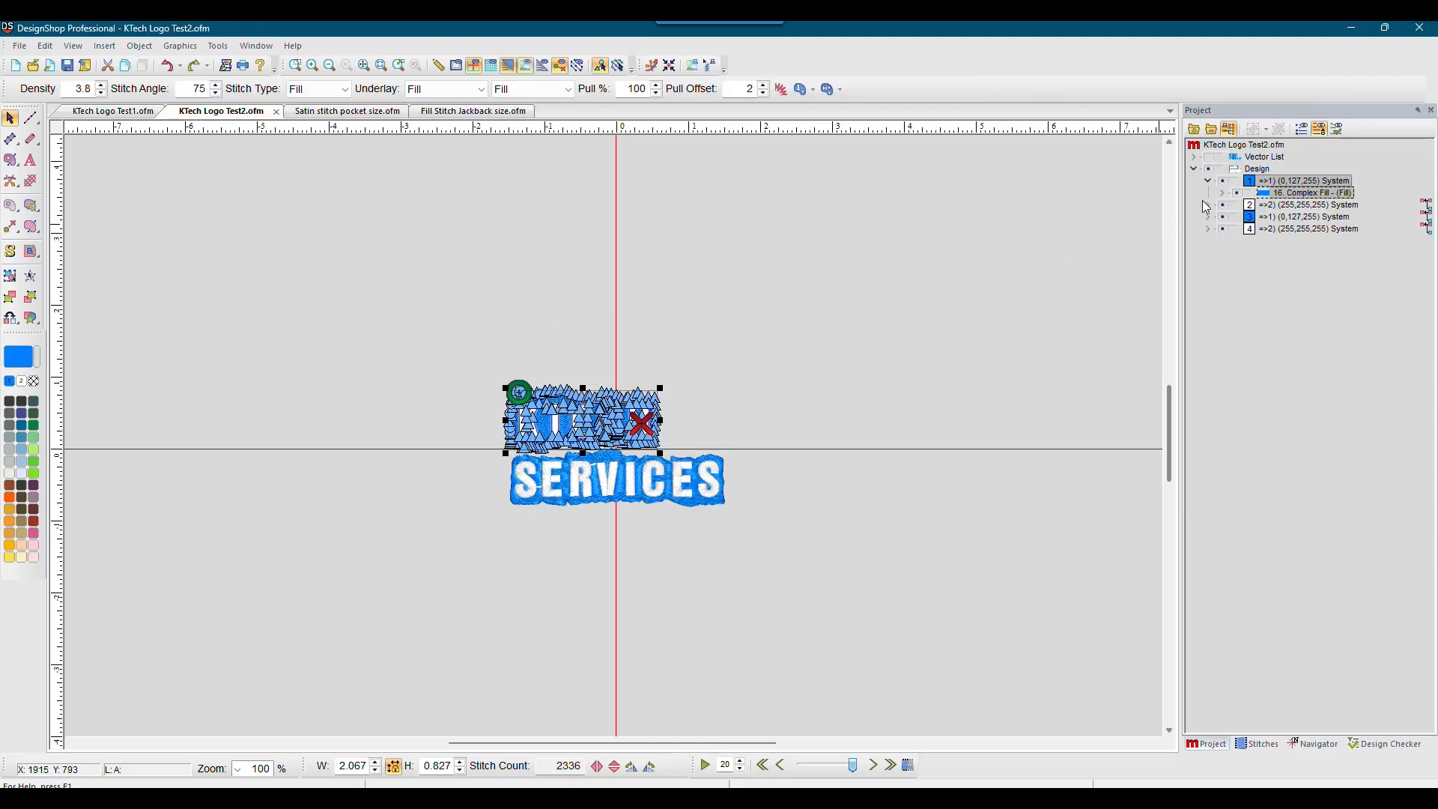
double_click(1278, 194)
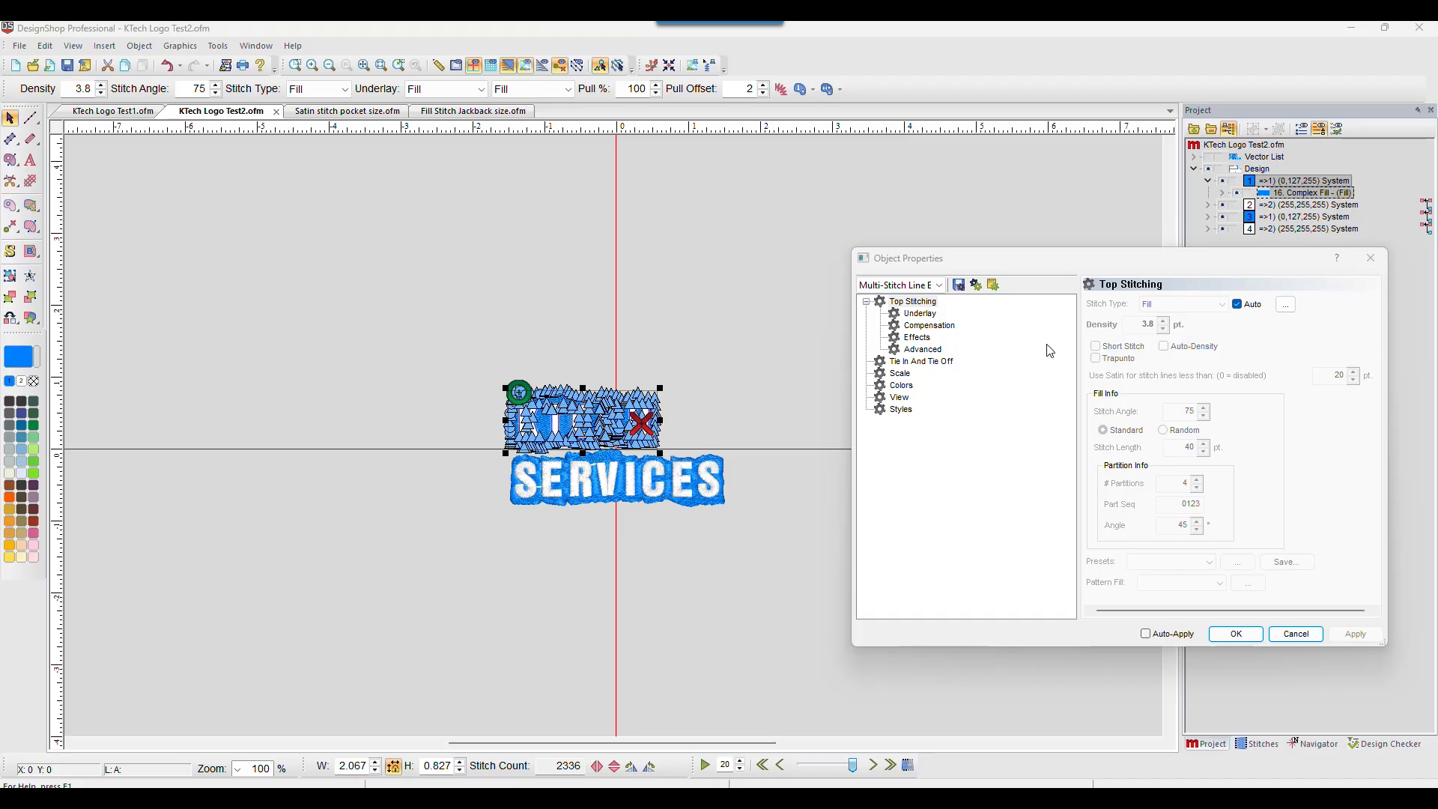
click(1237, 304)
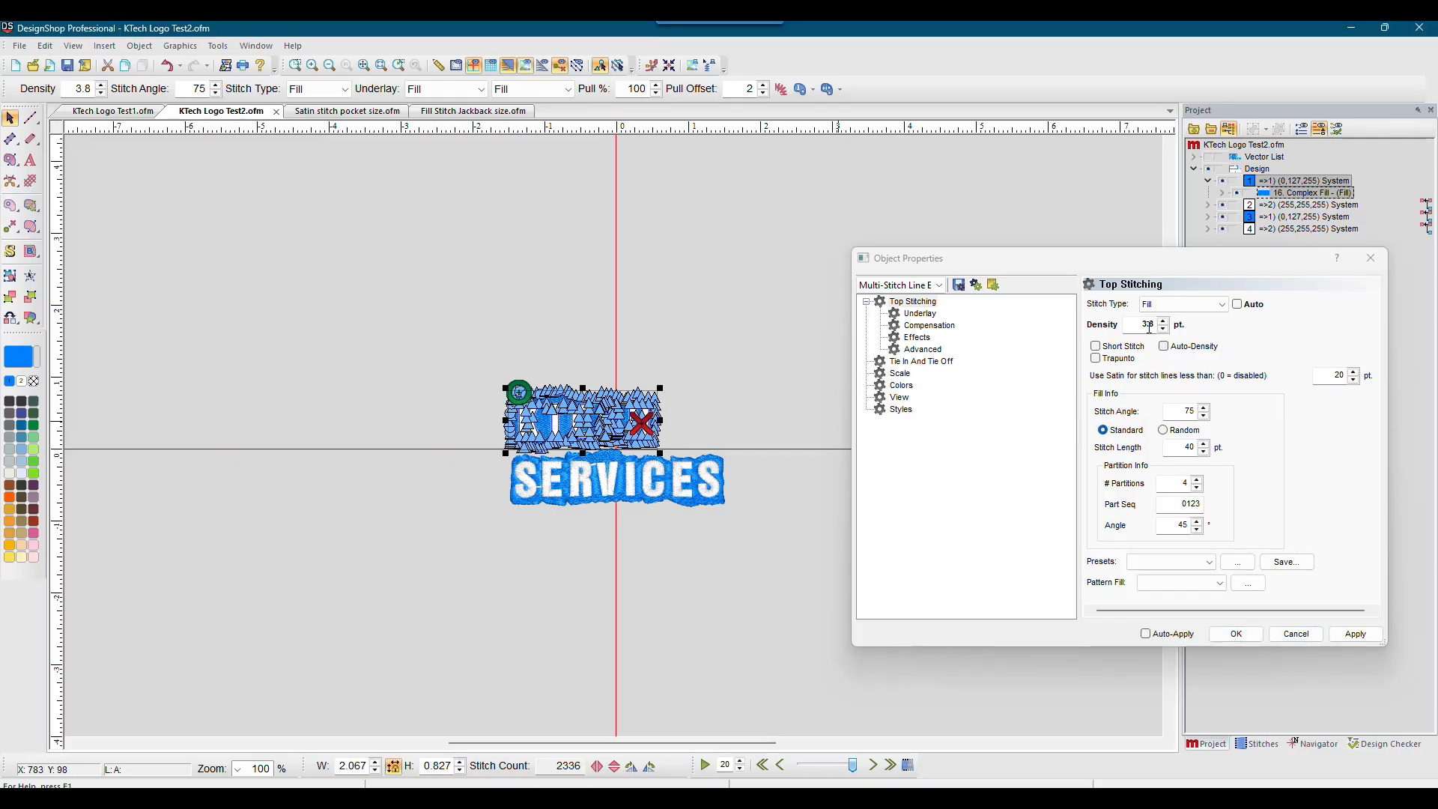
click(919, 313)
click(929, 325)
click(918, 338)
click(922, 349)
click(919, 361)
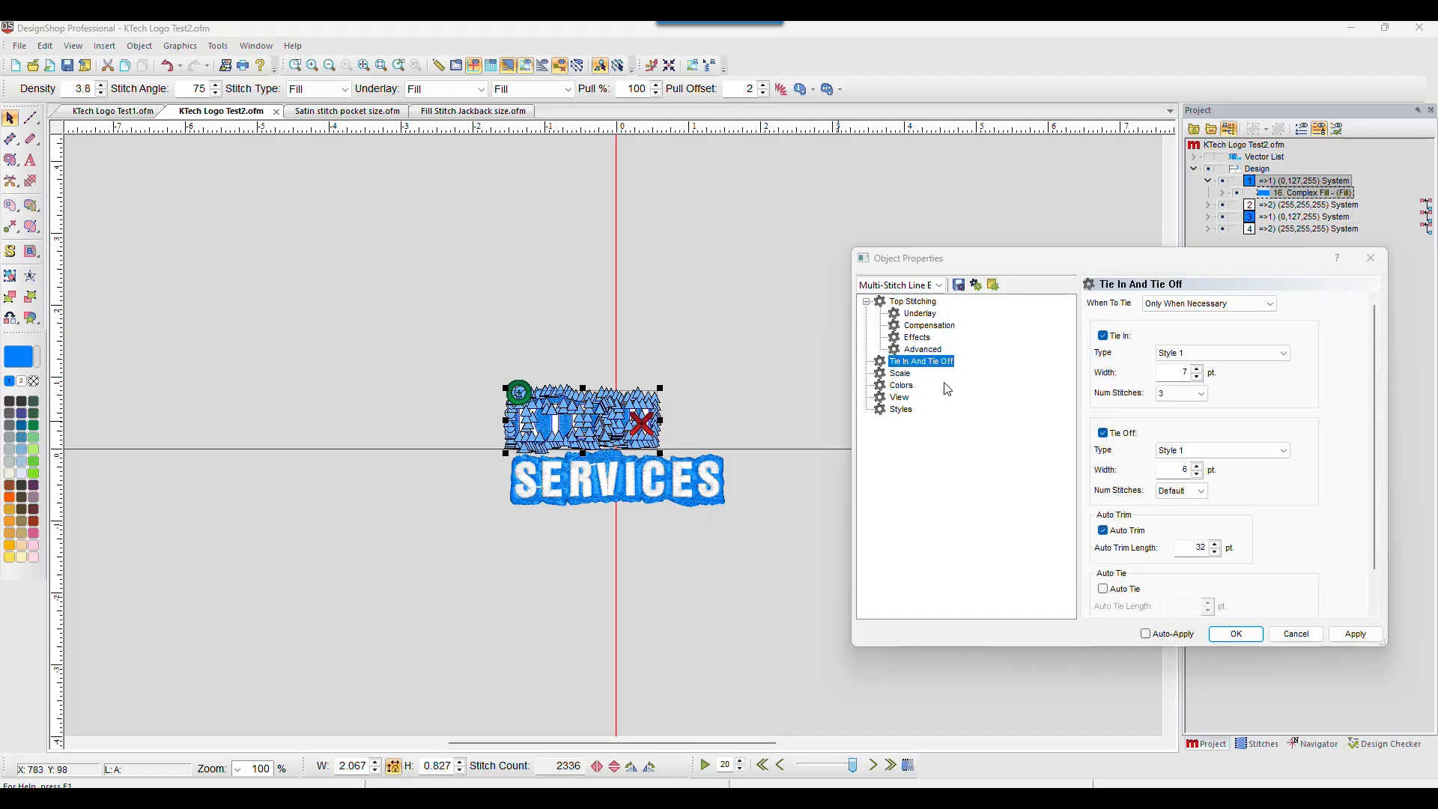
click(1300, 638)
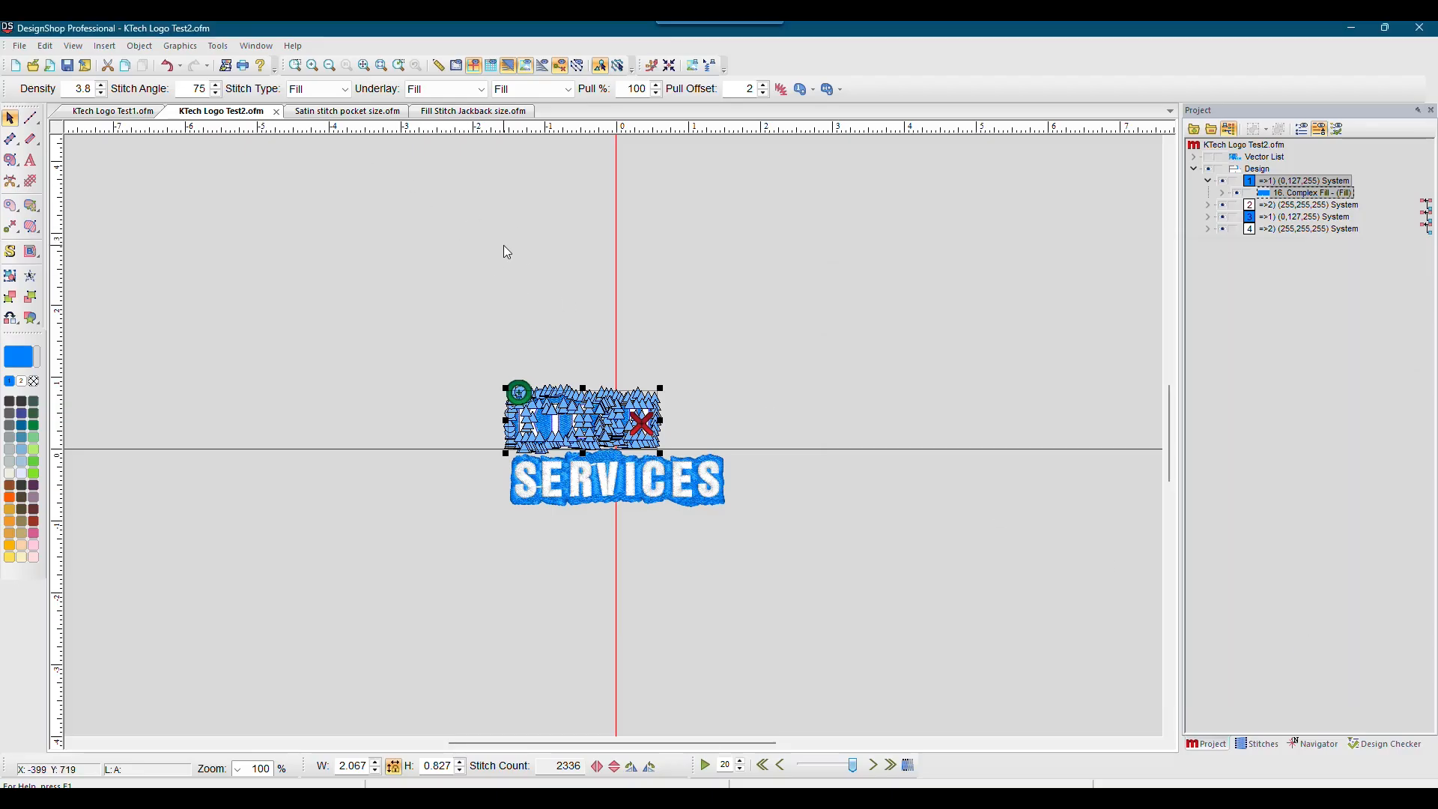
Step: Compare the KTech Logo Test1 and Test2 designs and reopen the Complex Fill object's properties
click(224, 211)
click(112, 112)
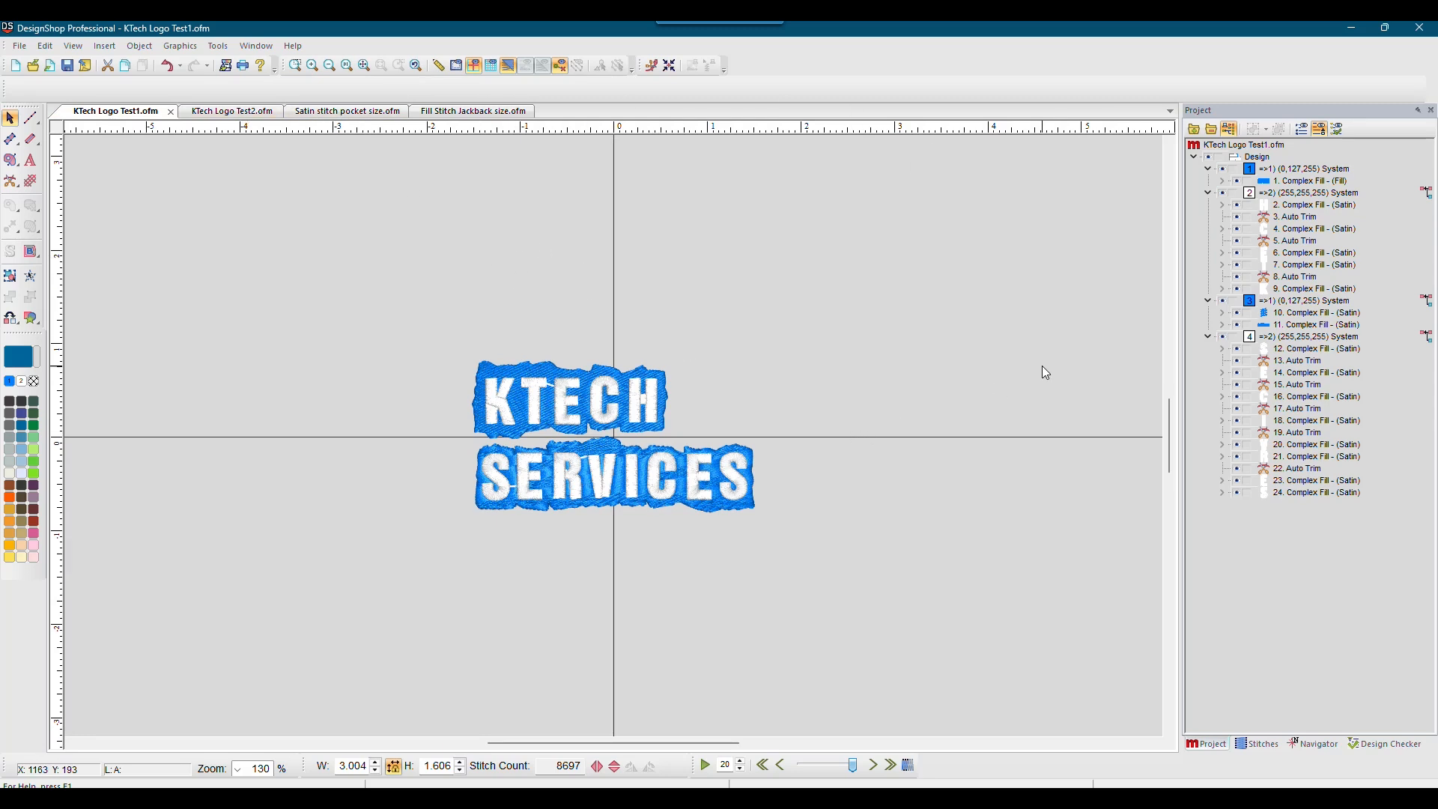
click(224, 110)
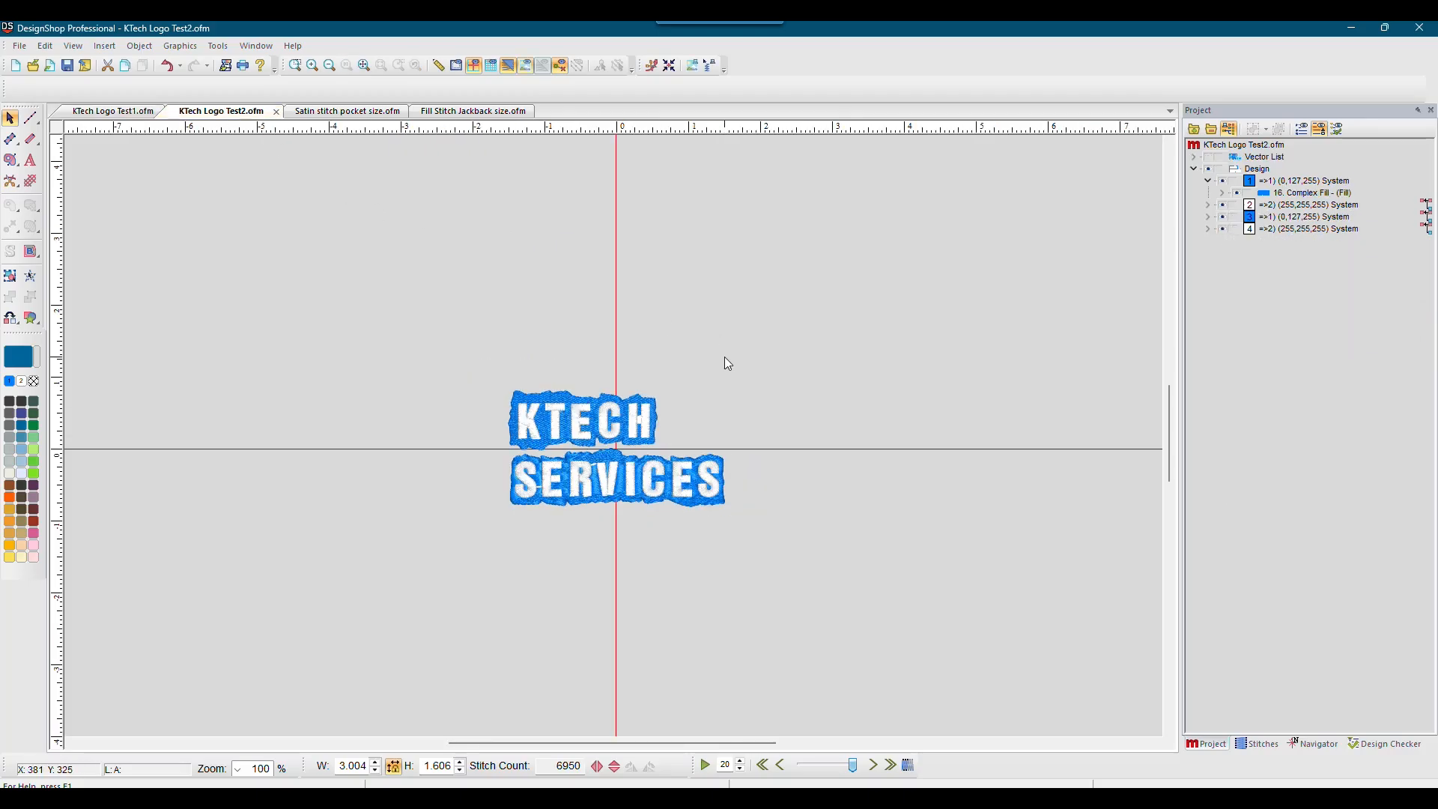
click(1285, 197)
double_click(1285, 196)
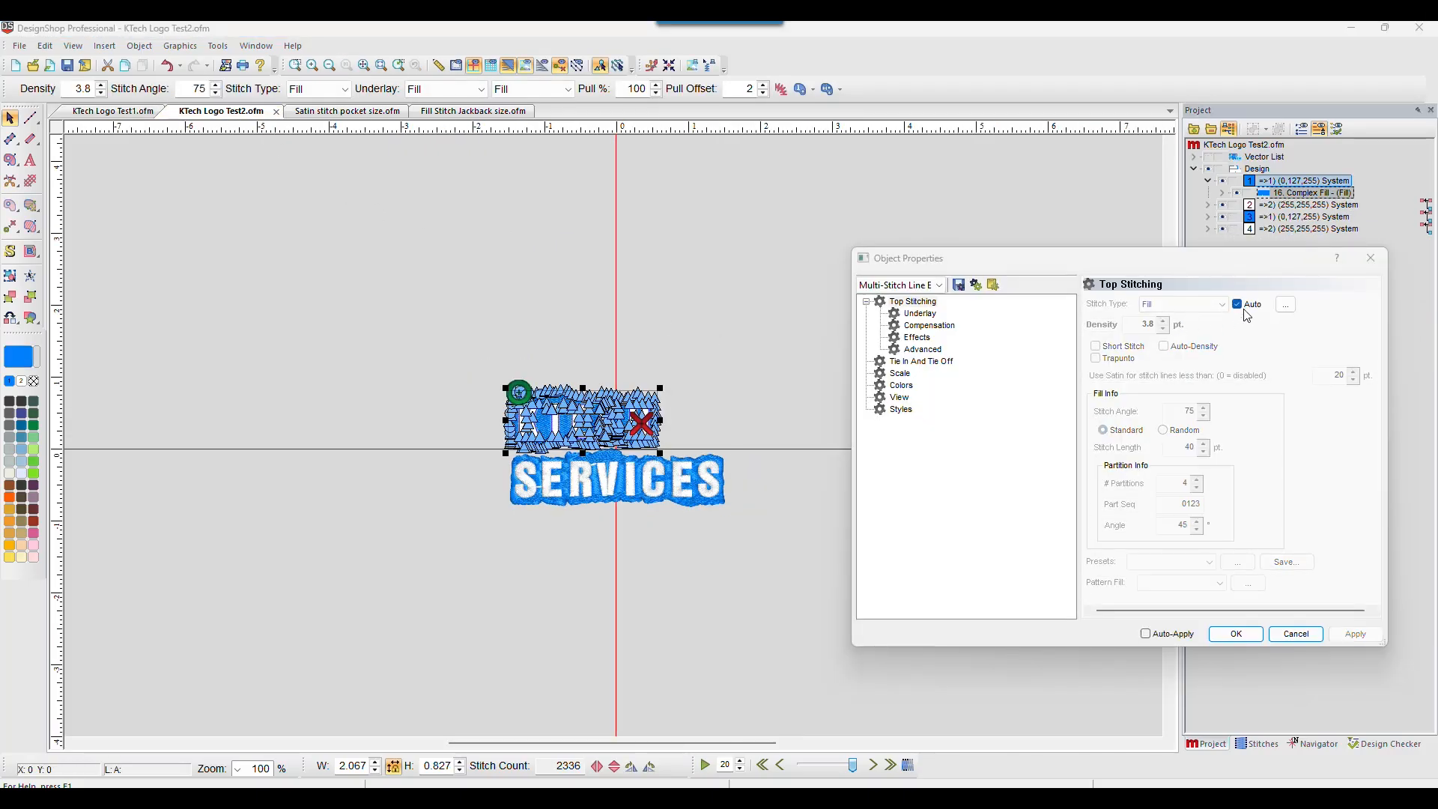
click(1370, 259)
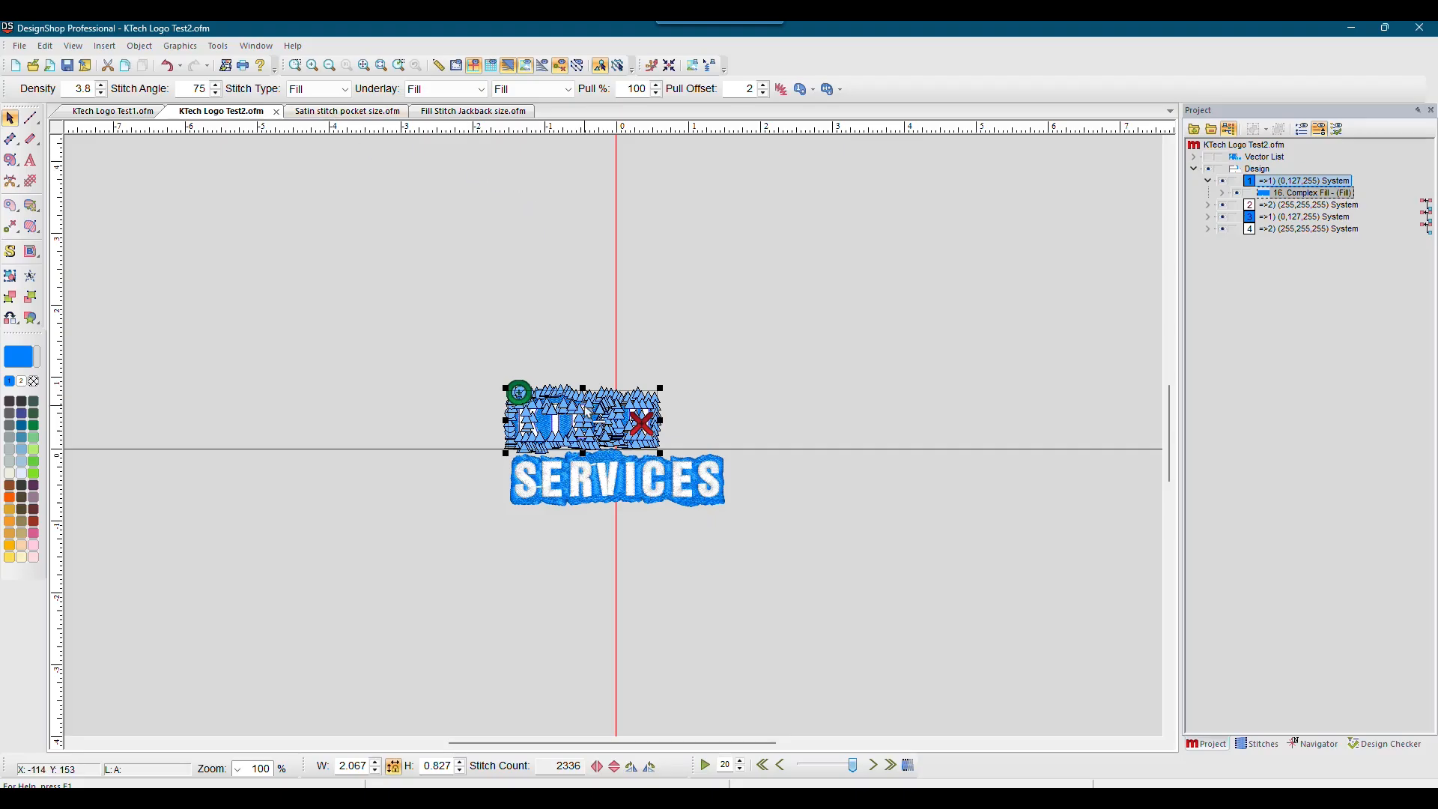
Step: Copy the lettering properties from the Fill Stitch Jackback size design
click(469, 119)
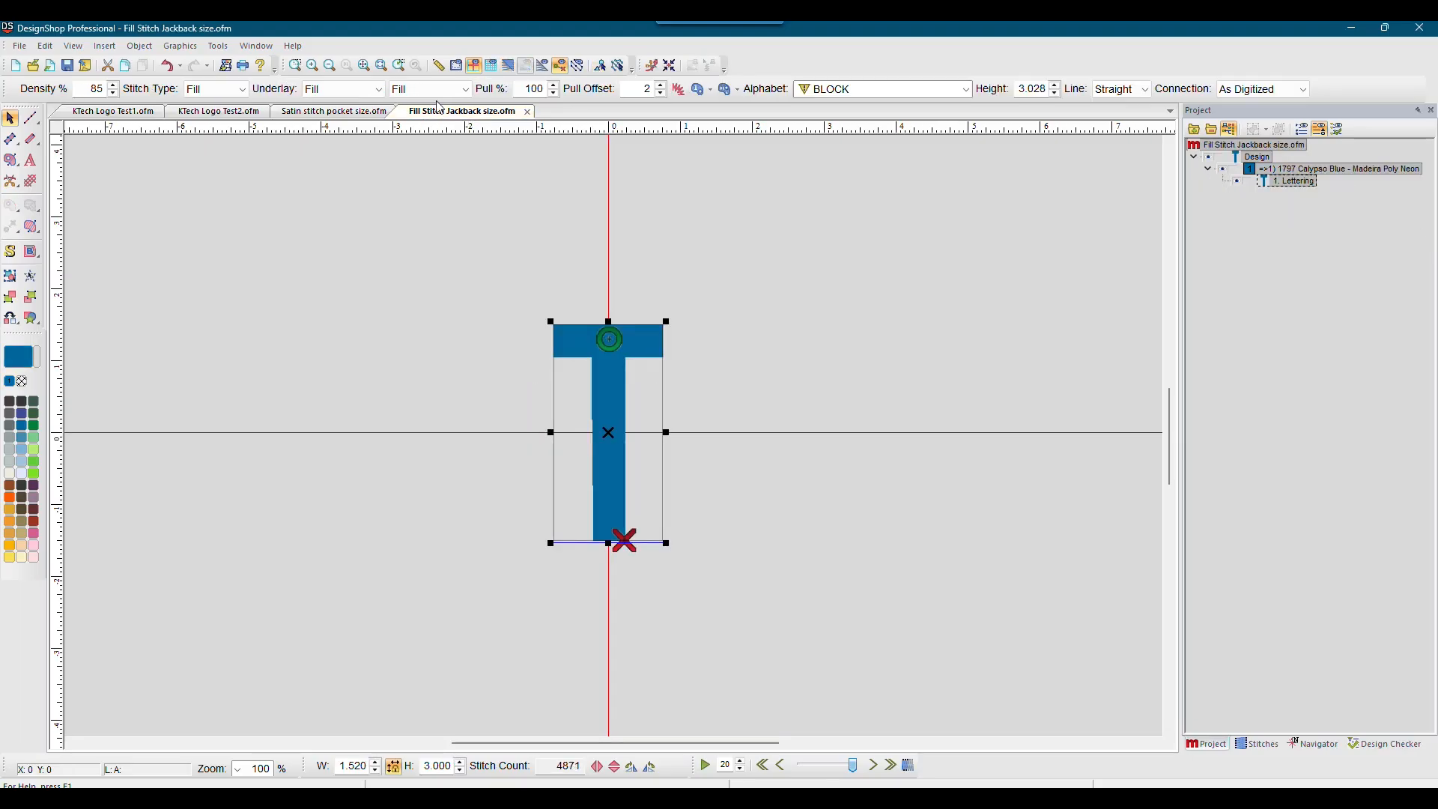
double_click(1289, 183)
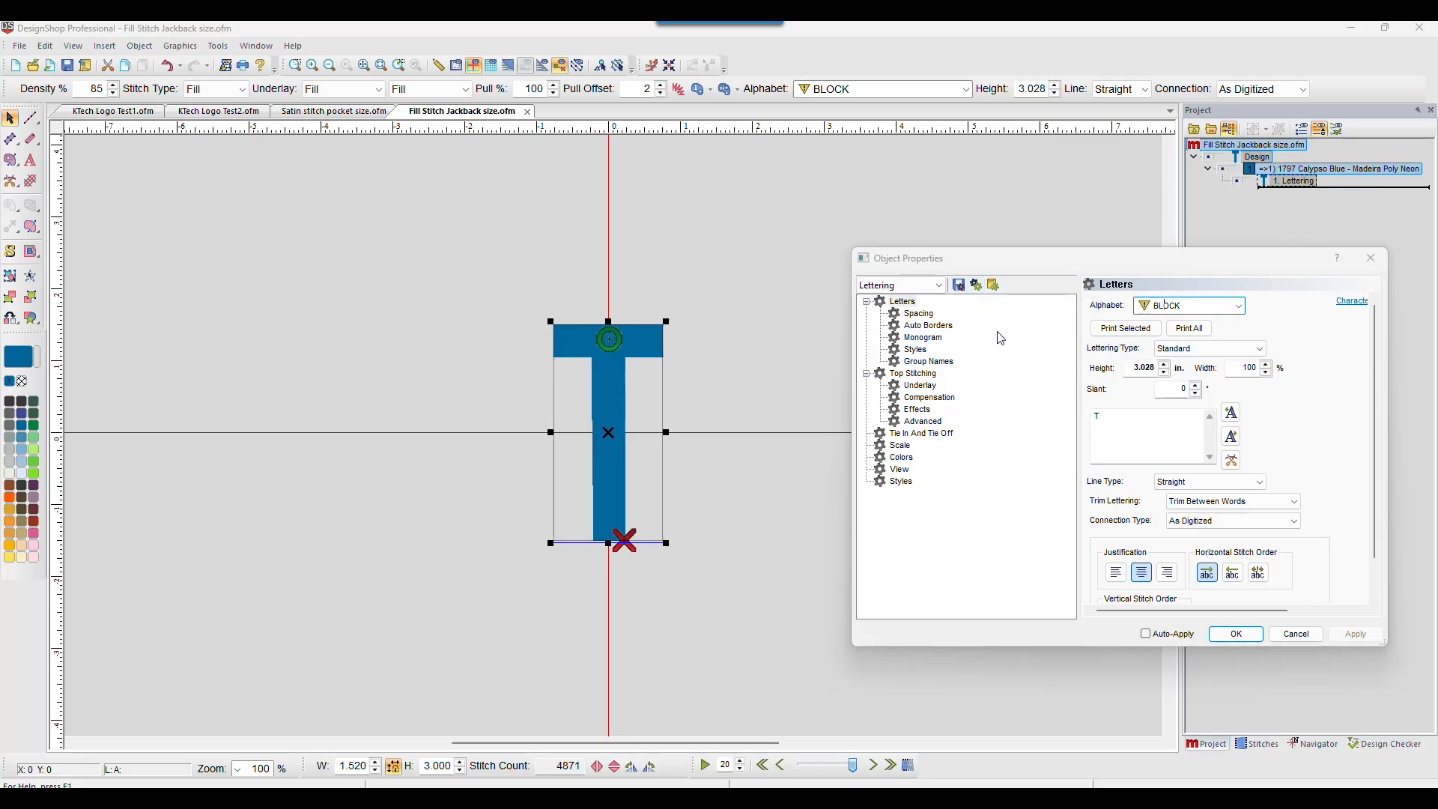
click(1297, 633)
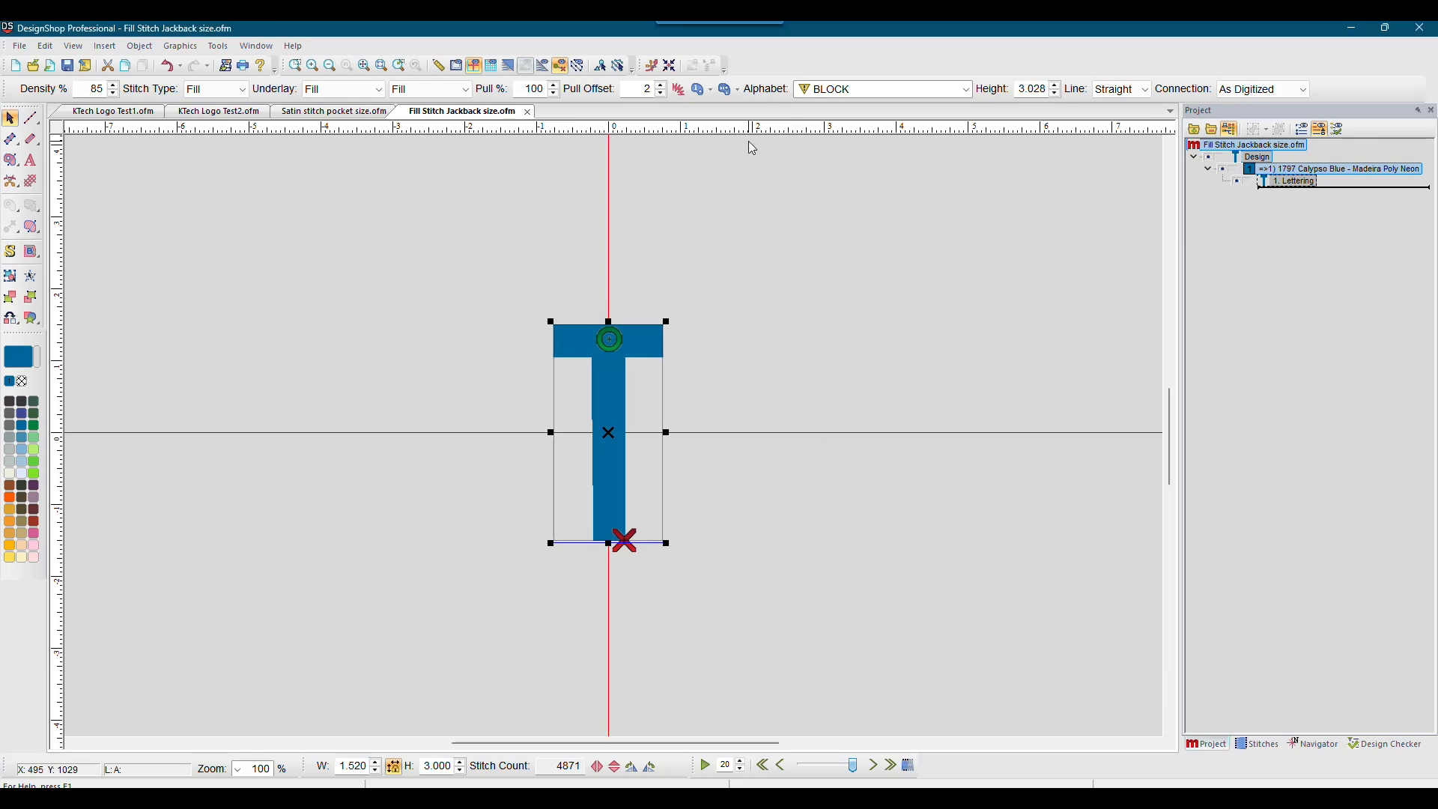
Step: Paste the copied properties onto the Complex Fill object in KTech Logo Test2 and apply them
click(224, 112)
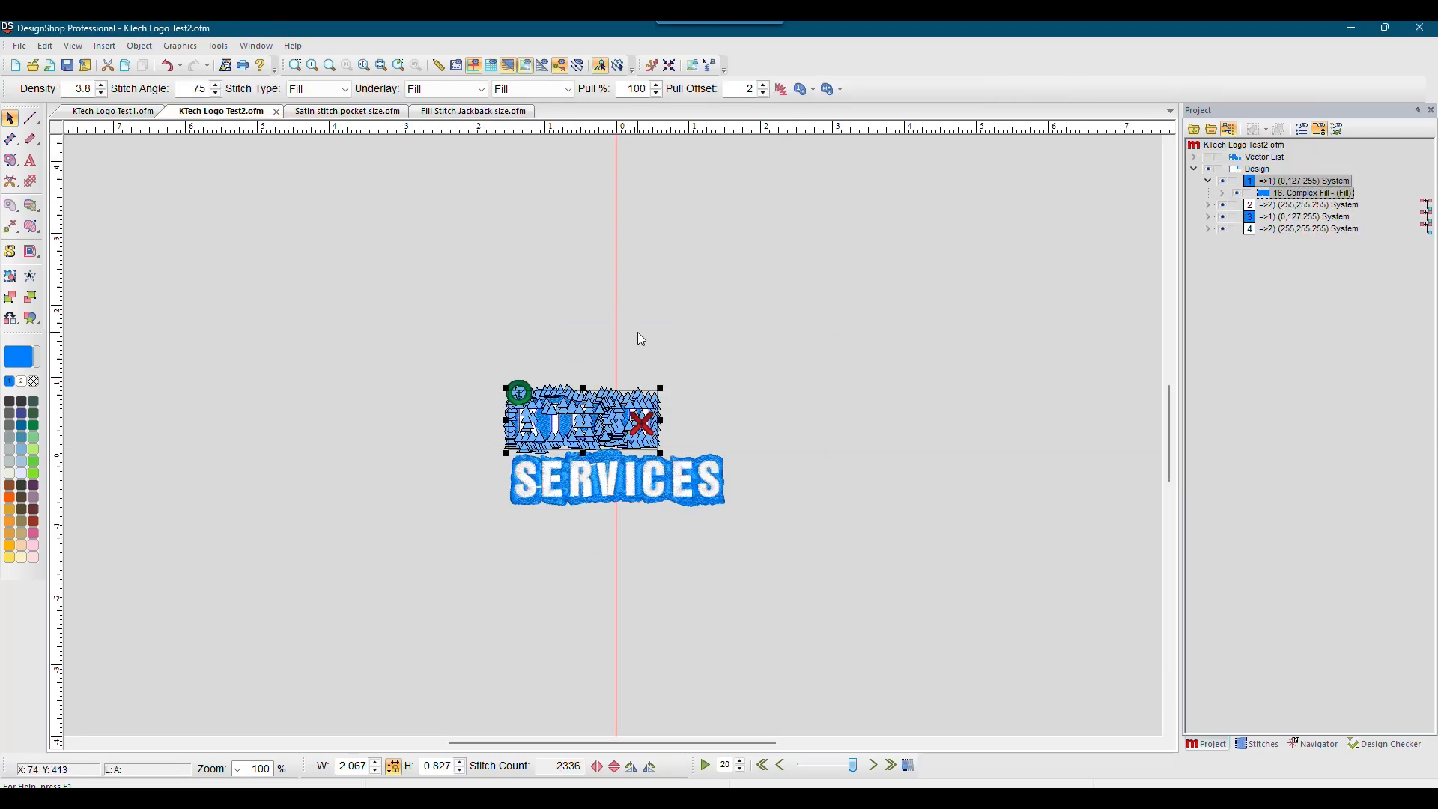
right_click(1293, 198)
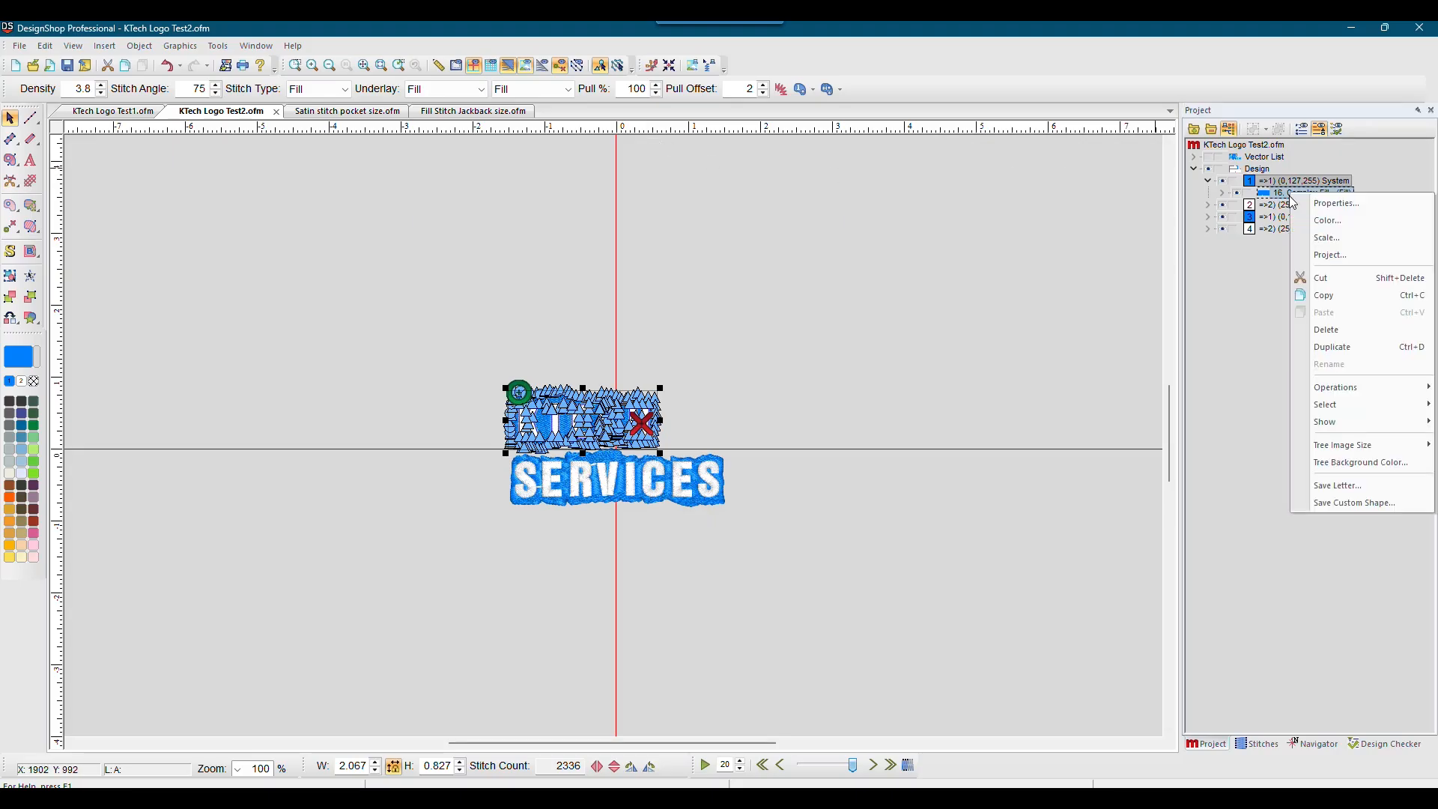
click(1312, 212)
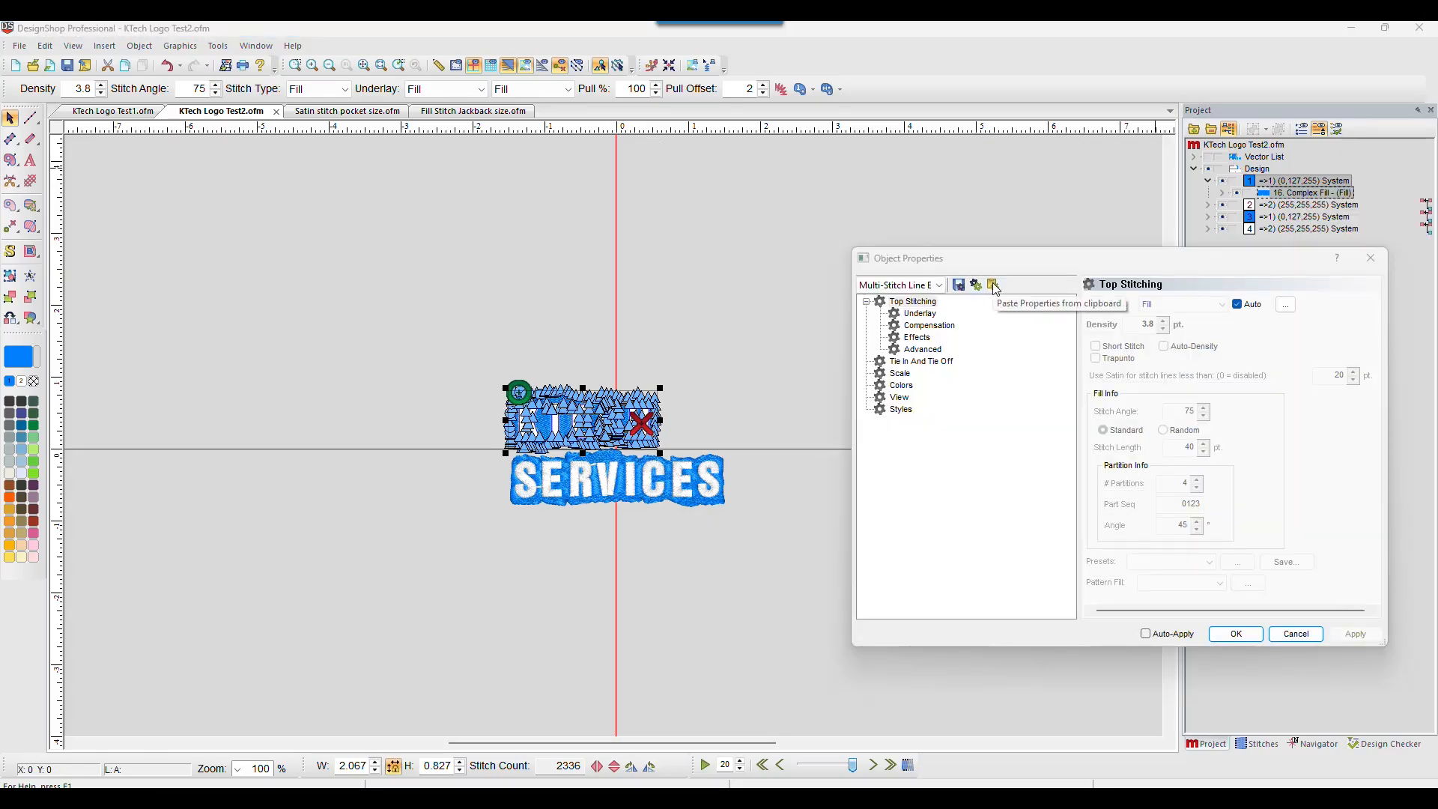
click(992, 286)
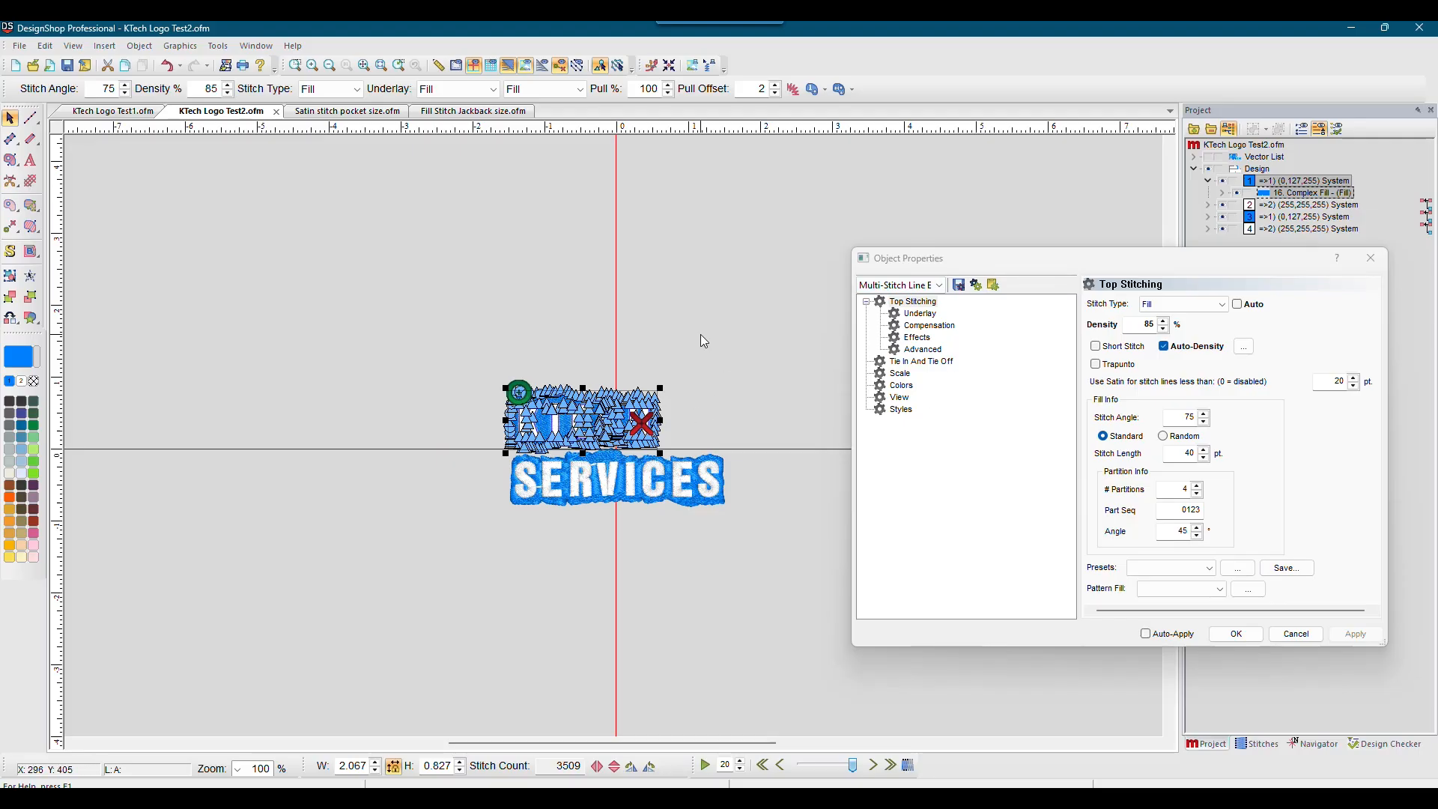
click(1243, 635)
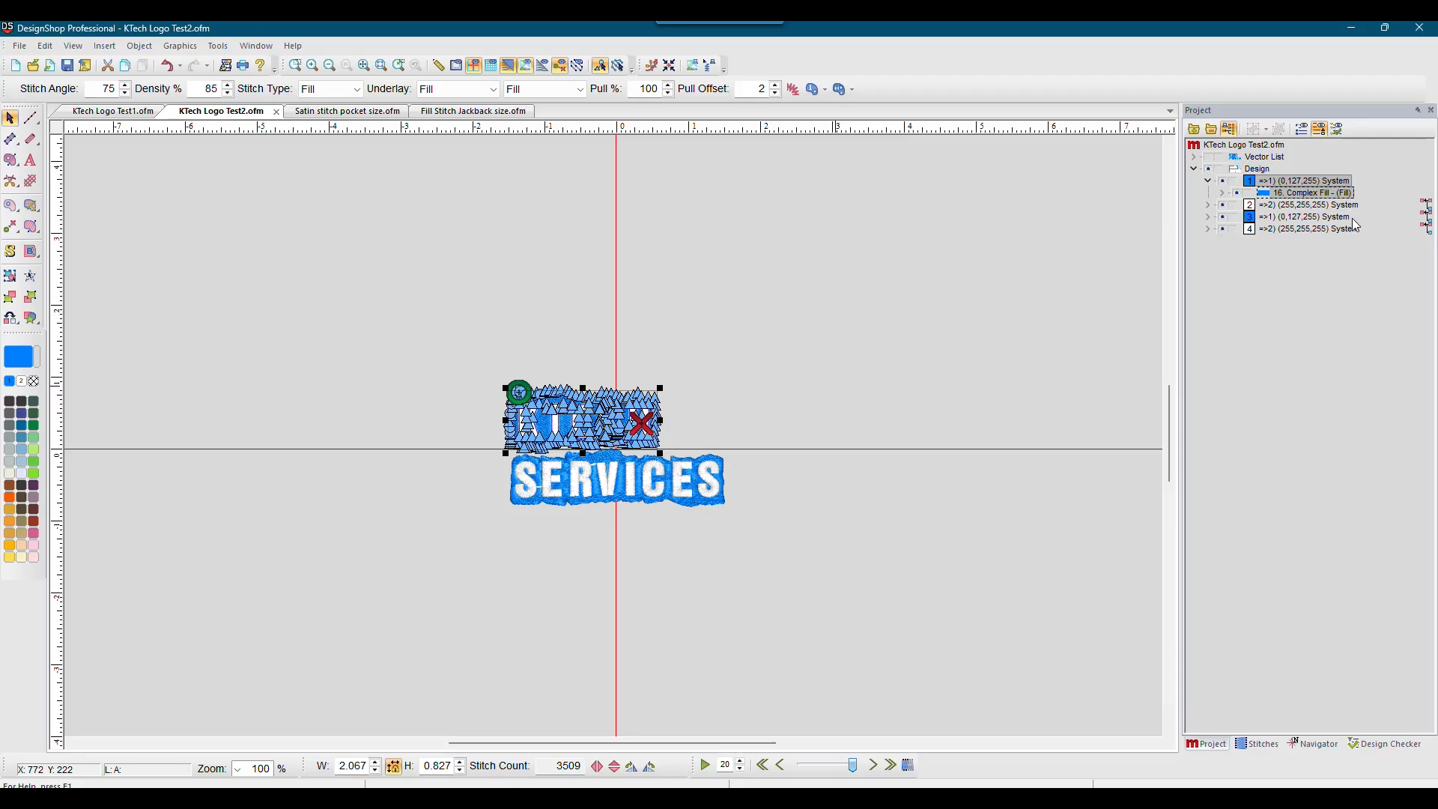
Step: Expand the second colour group in KTech Logo Test2, then copy the Lettering object's properties from the Satin stitch pocket size design
click(1208, 206)
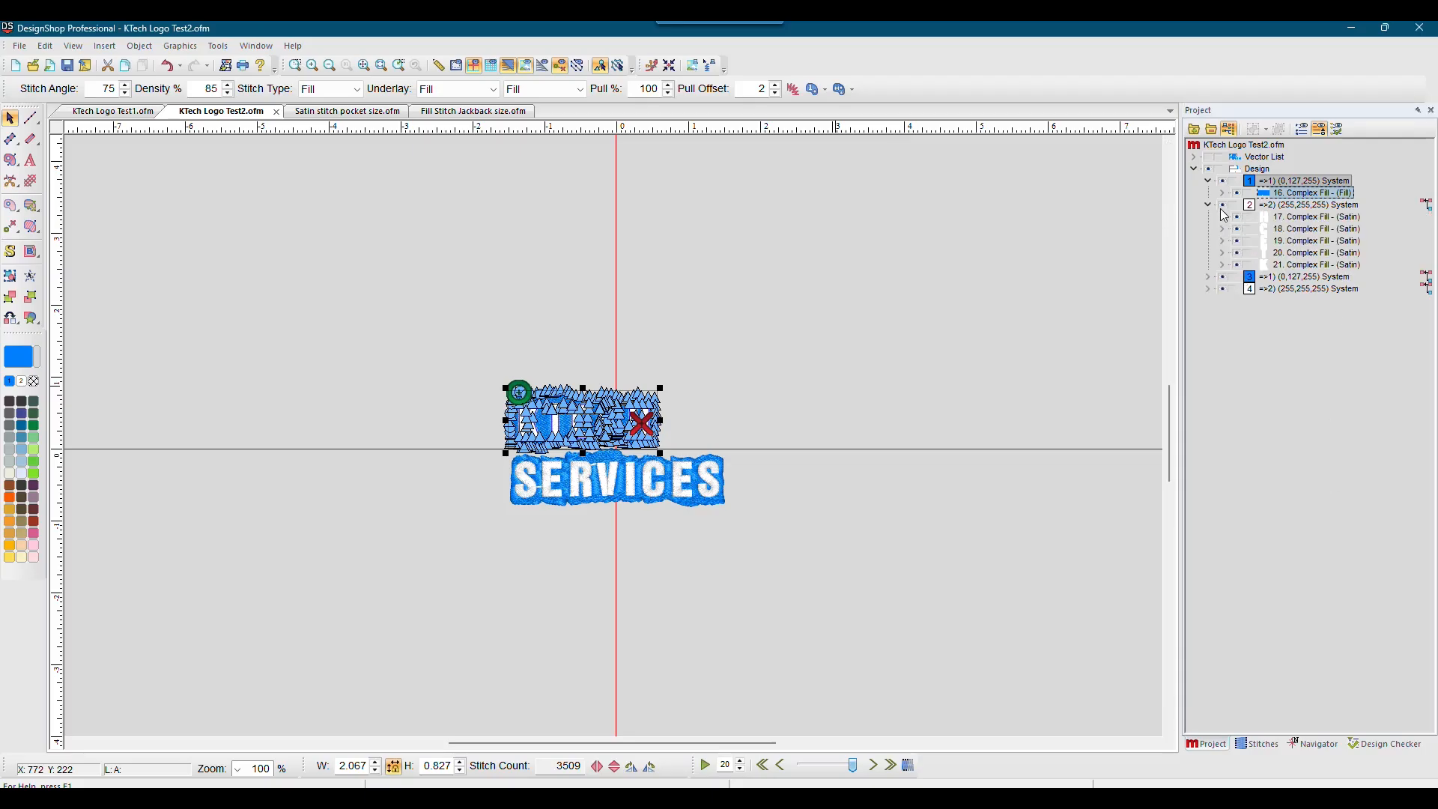
click(1315, 217)
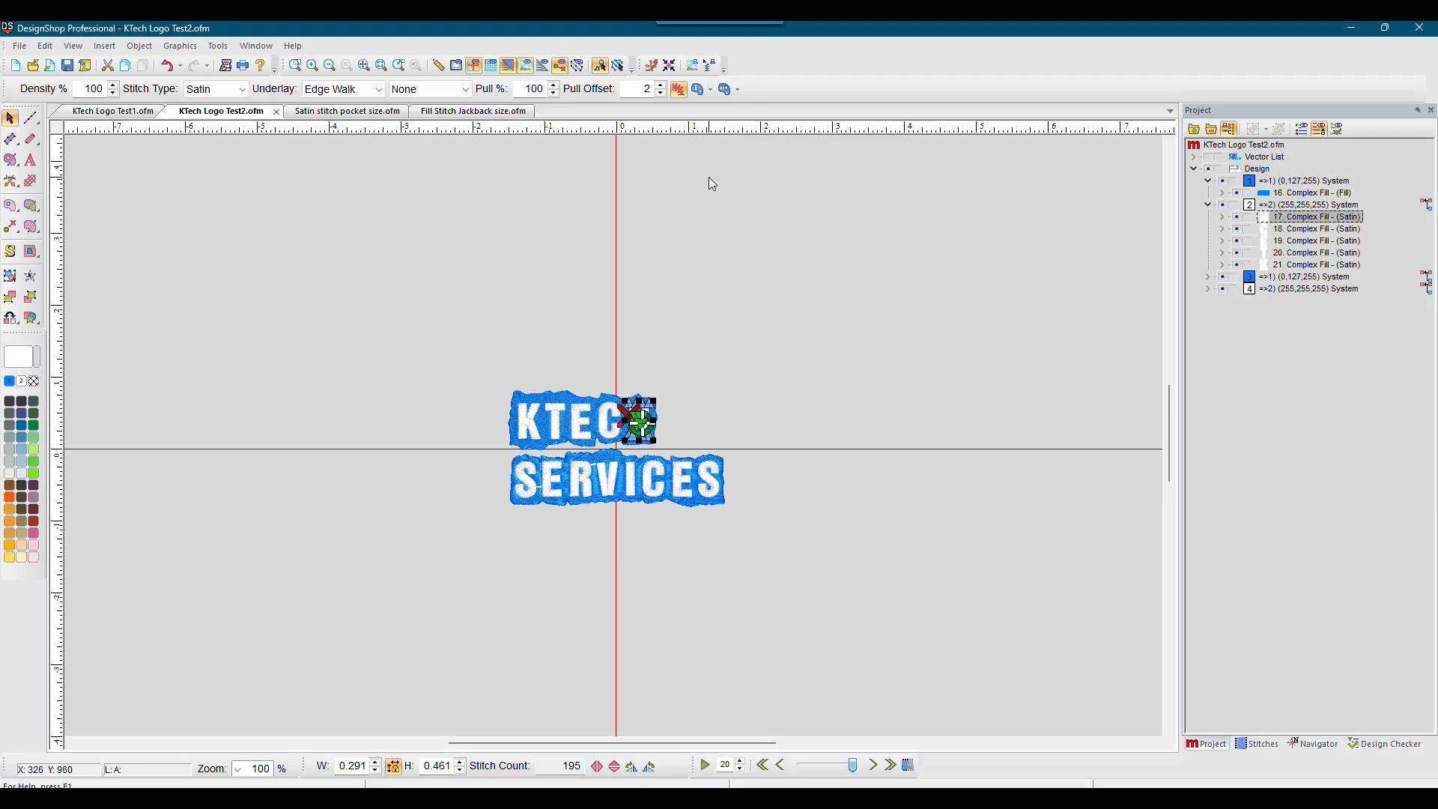
click(333, 120)
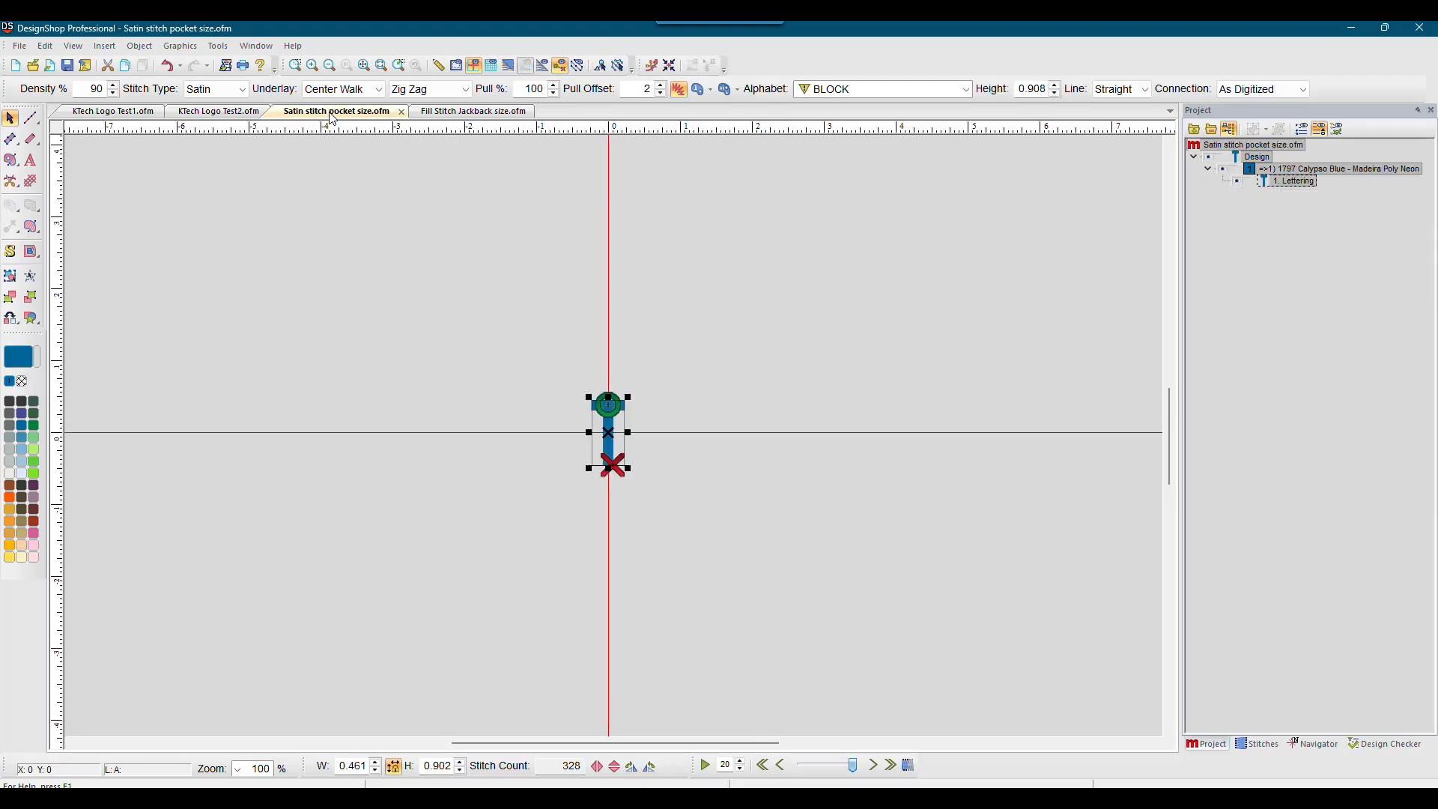
double_click(1288, 183)
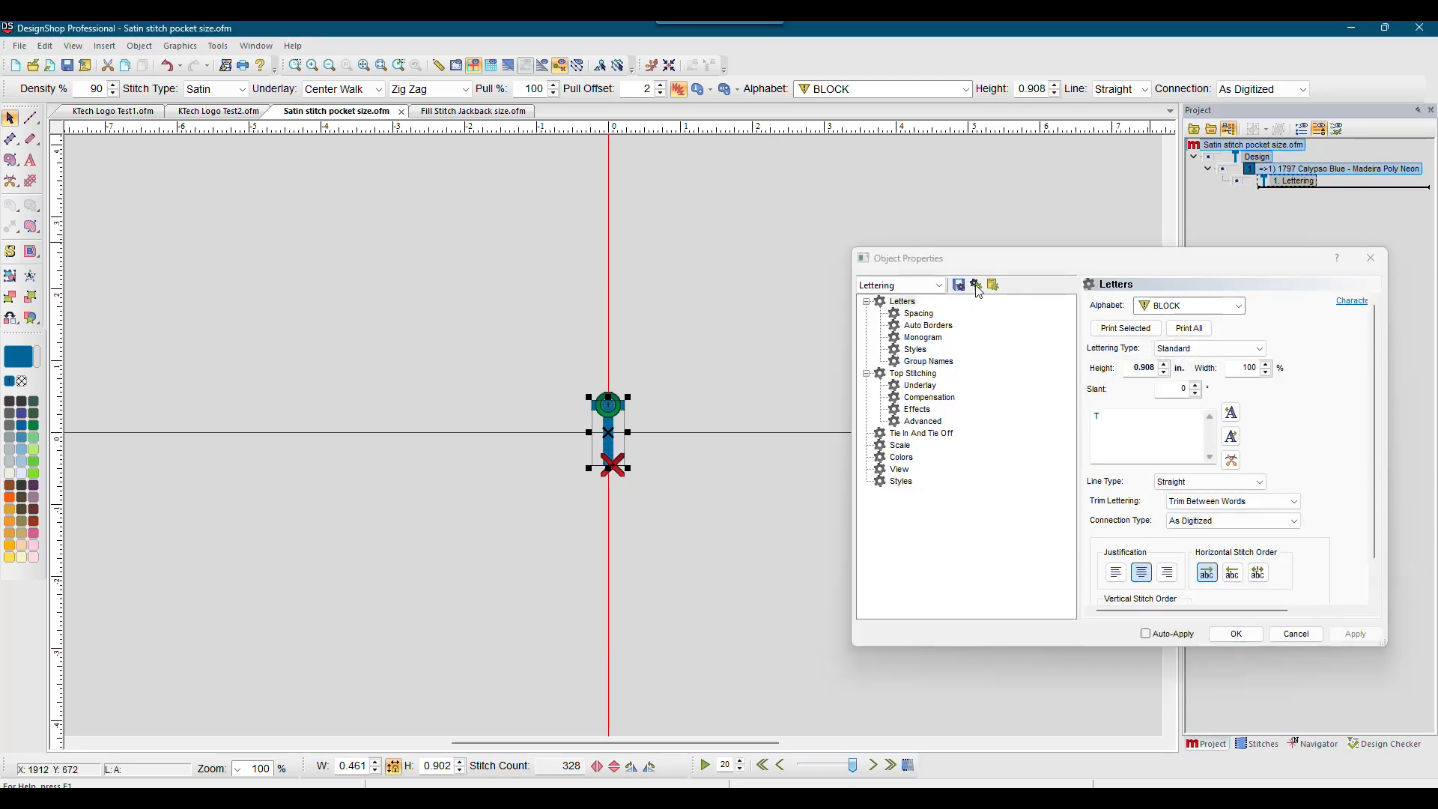
click(1298, 634)
Step: Select the five Complex Fill (Satin) letter objects in KTech Logo Test2 and paste the copied properties onto them
click(218, 111)
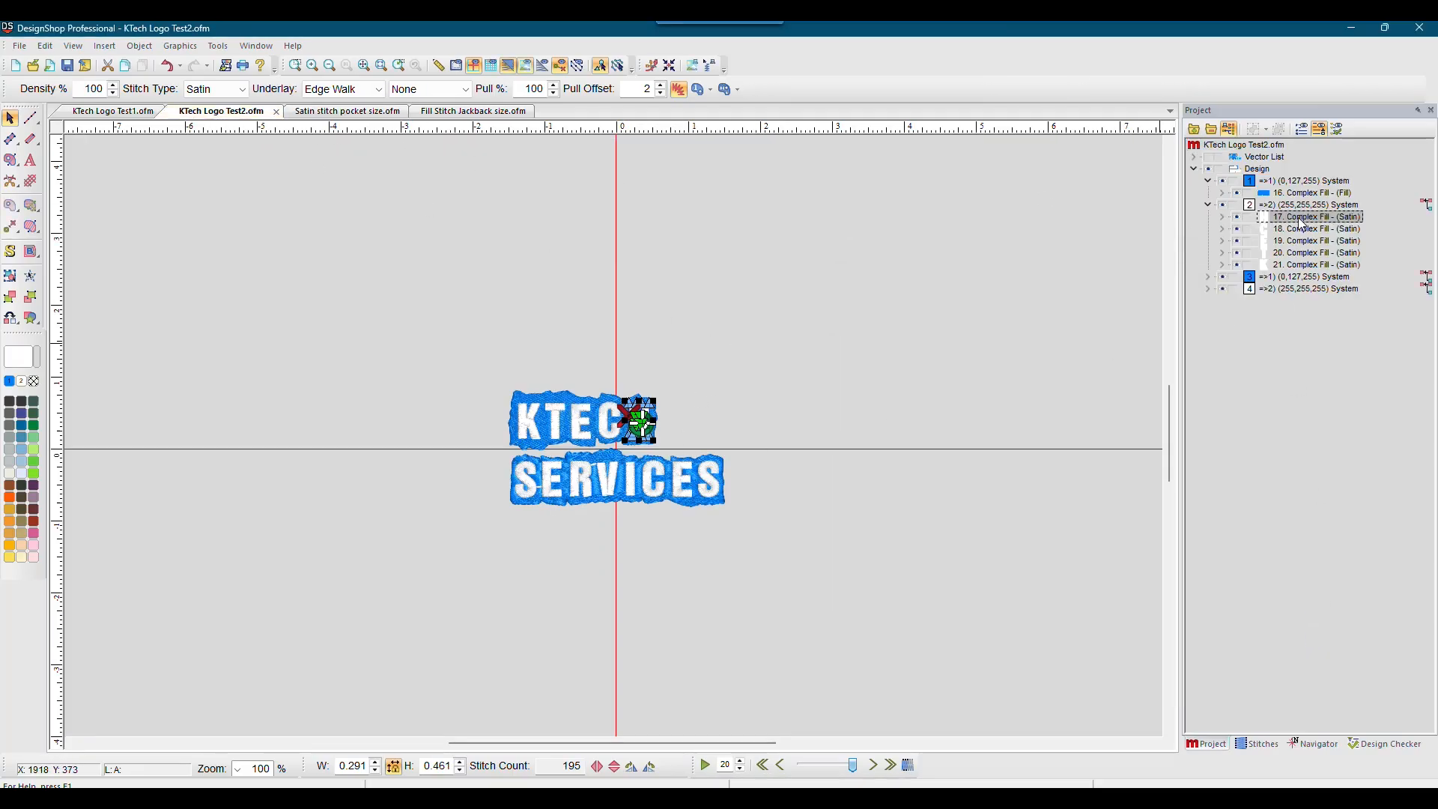
shift+click(1307, 265)
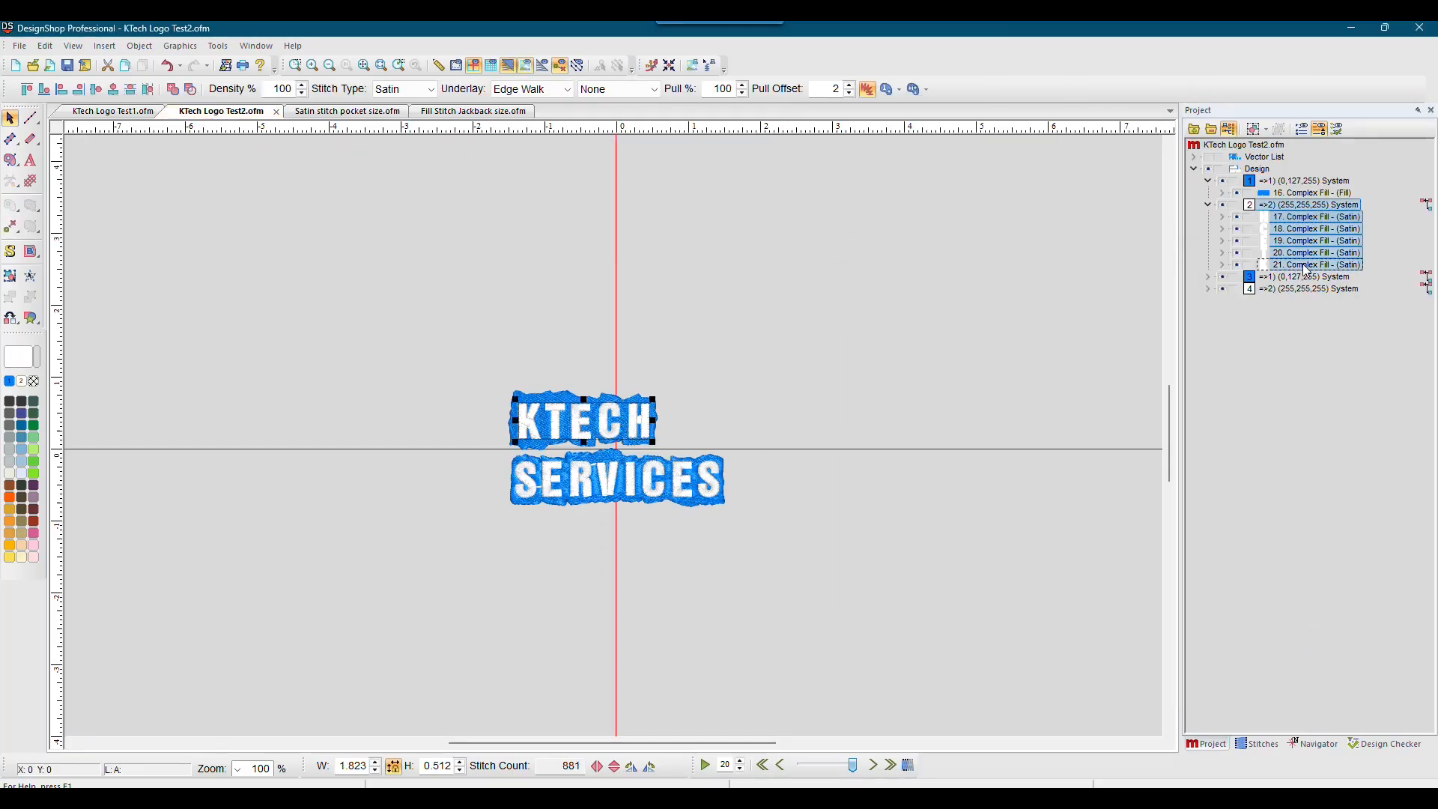
right_click(1288, 221)
click(1310, 224)
click(993, 286)
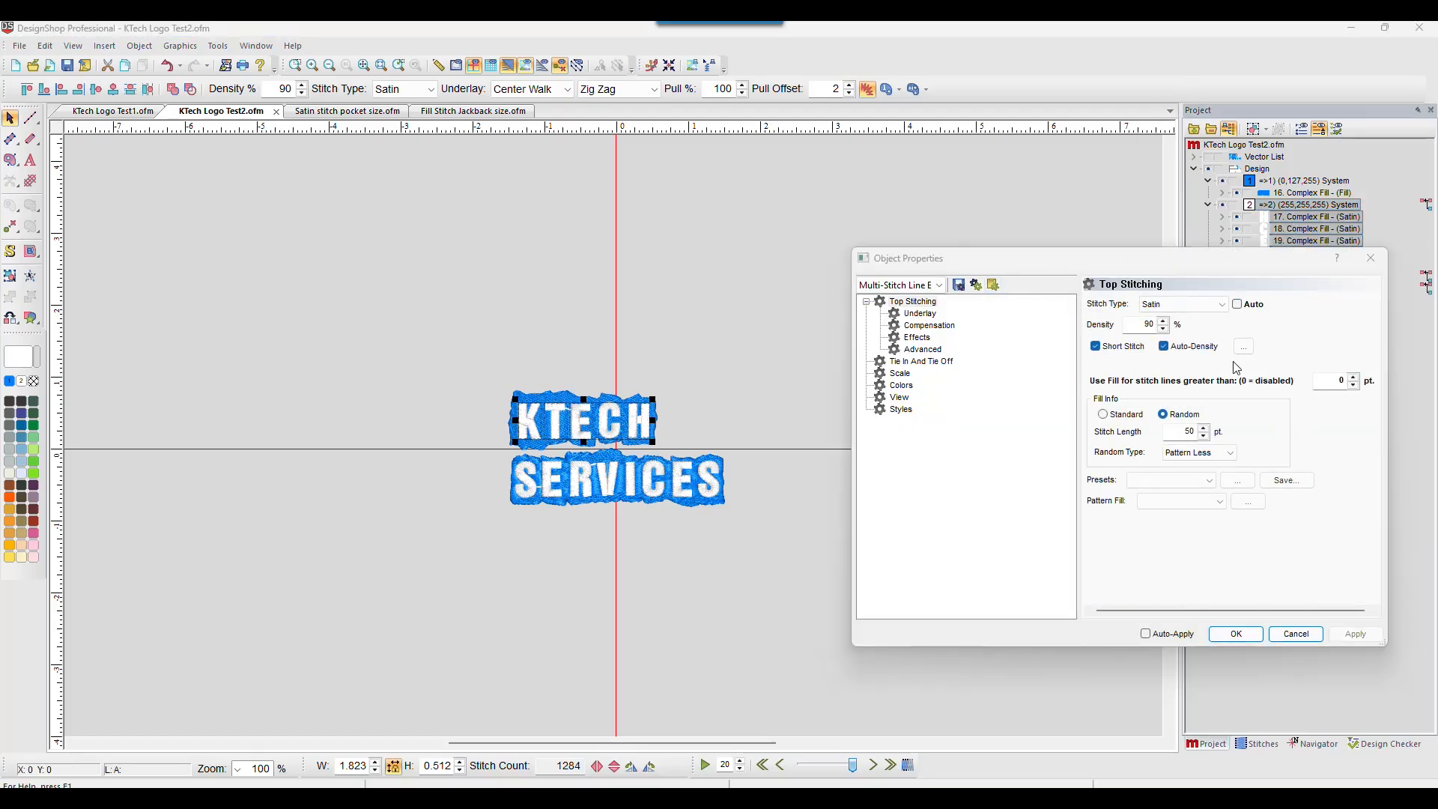
click(1235, 635)
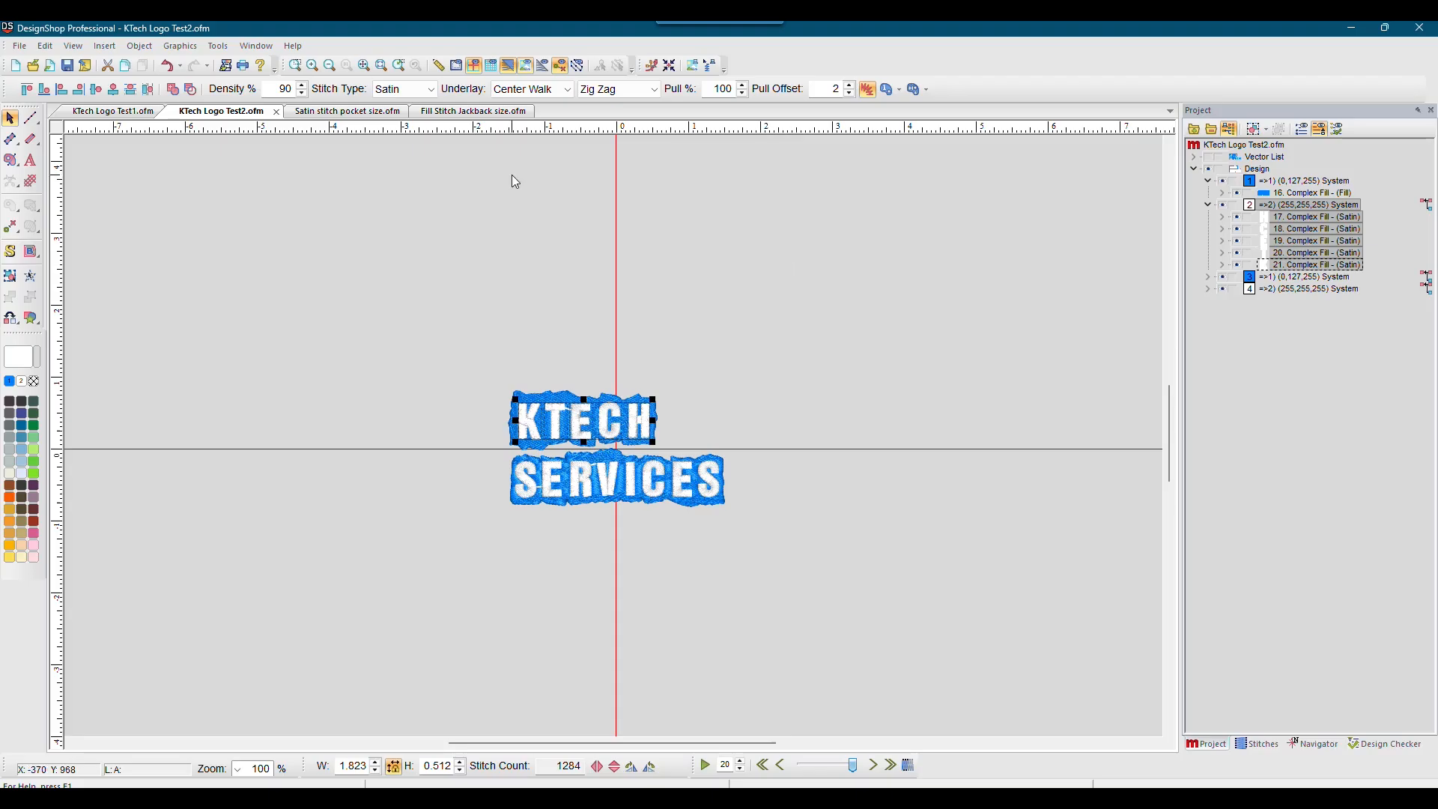
Step: Review the satin letter objects' Top Stitching, Underlay, Compensation, Effects and Advanced properties, then close the dialog
right_click(1301, 230)
click(1311, 234)
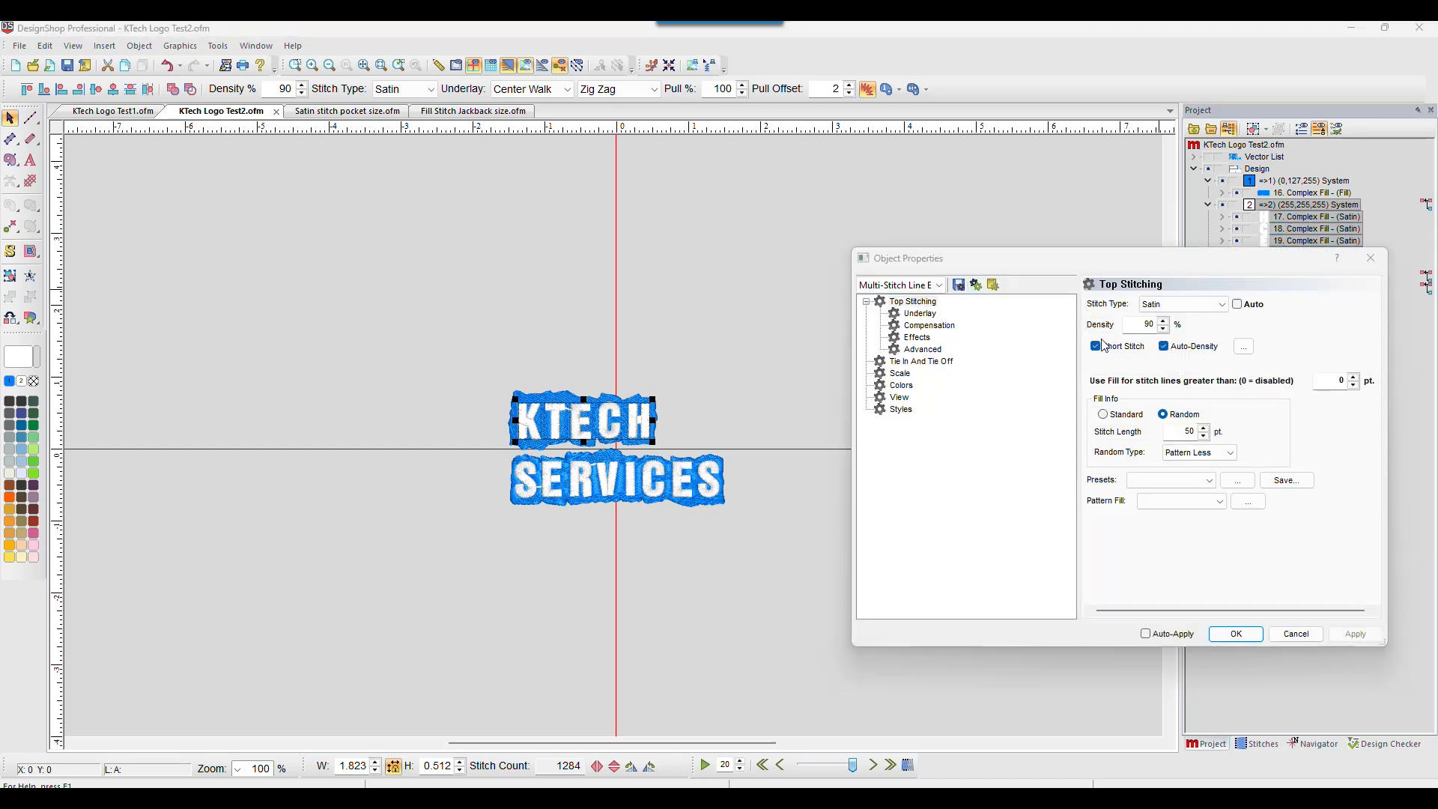
click(918, 313)
click(917, 325)
click(915, 337)
click(914, 348)
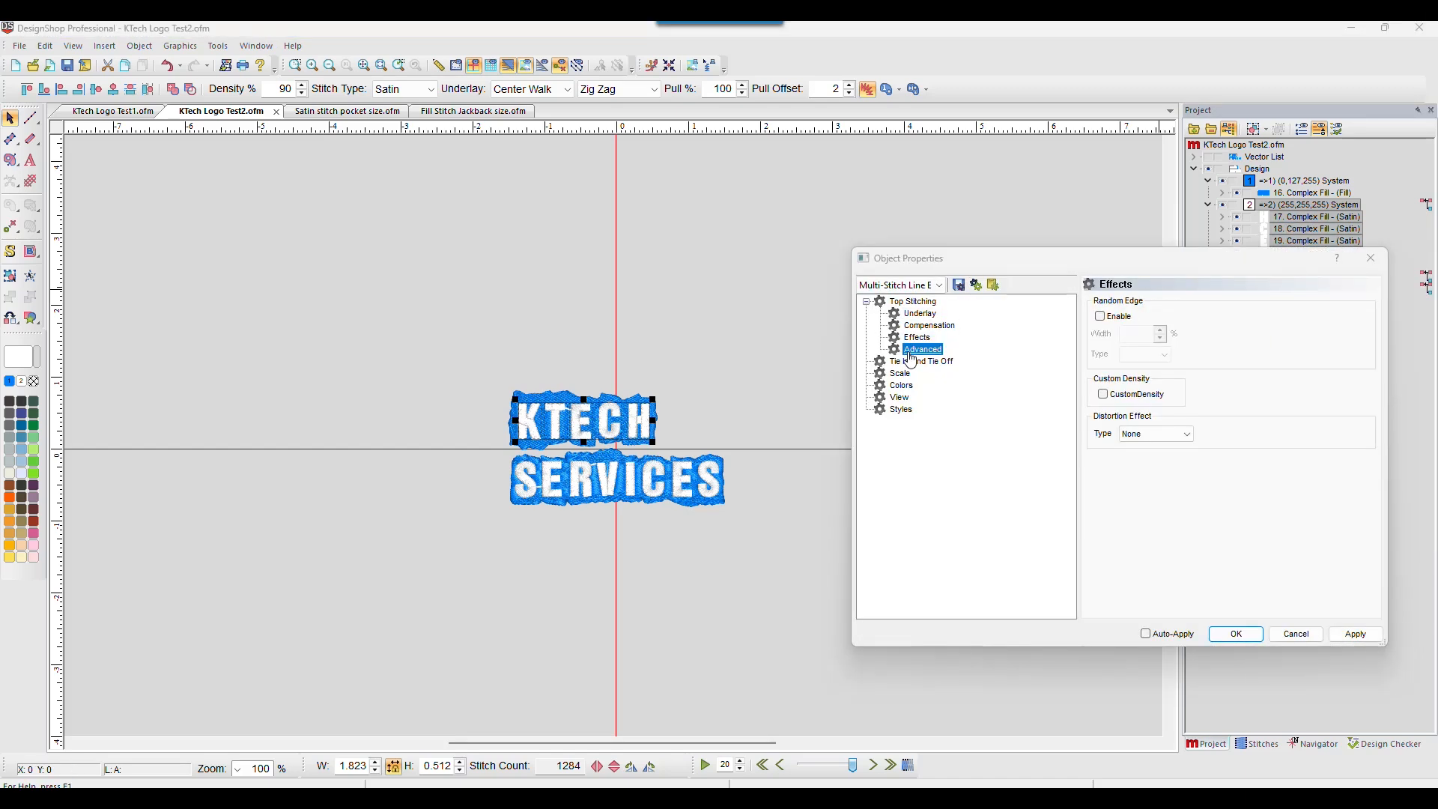
click(1372, 257)
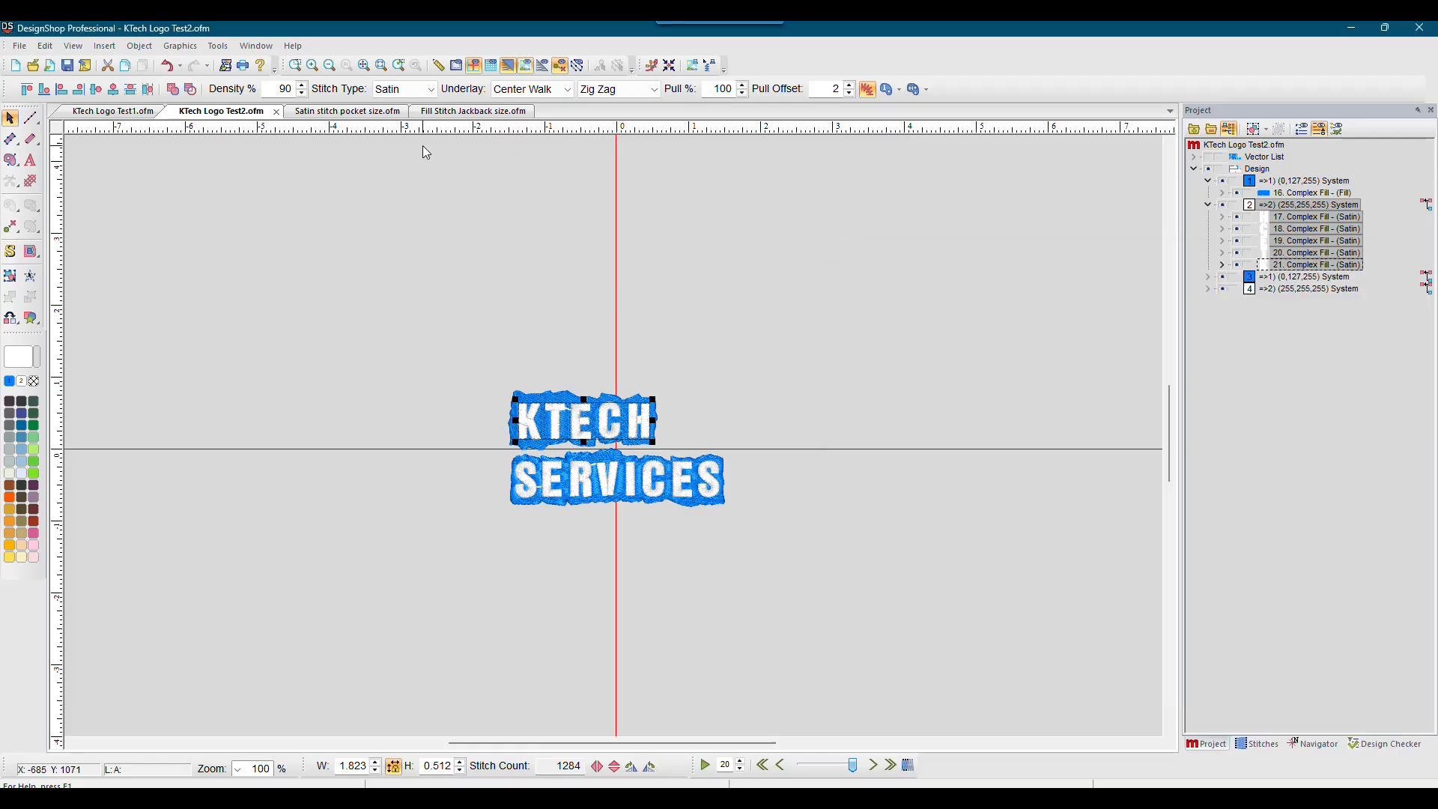
click(33, 66)
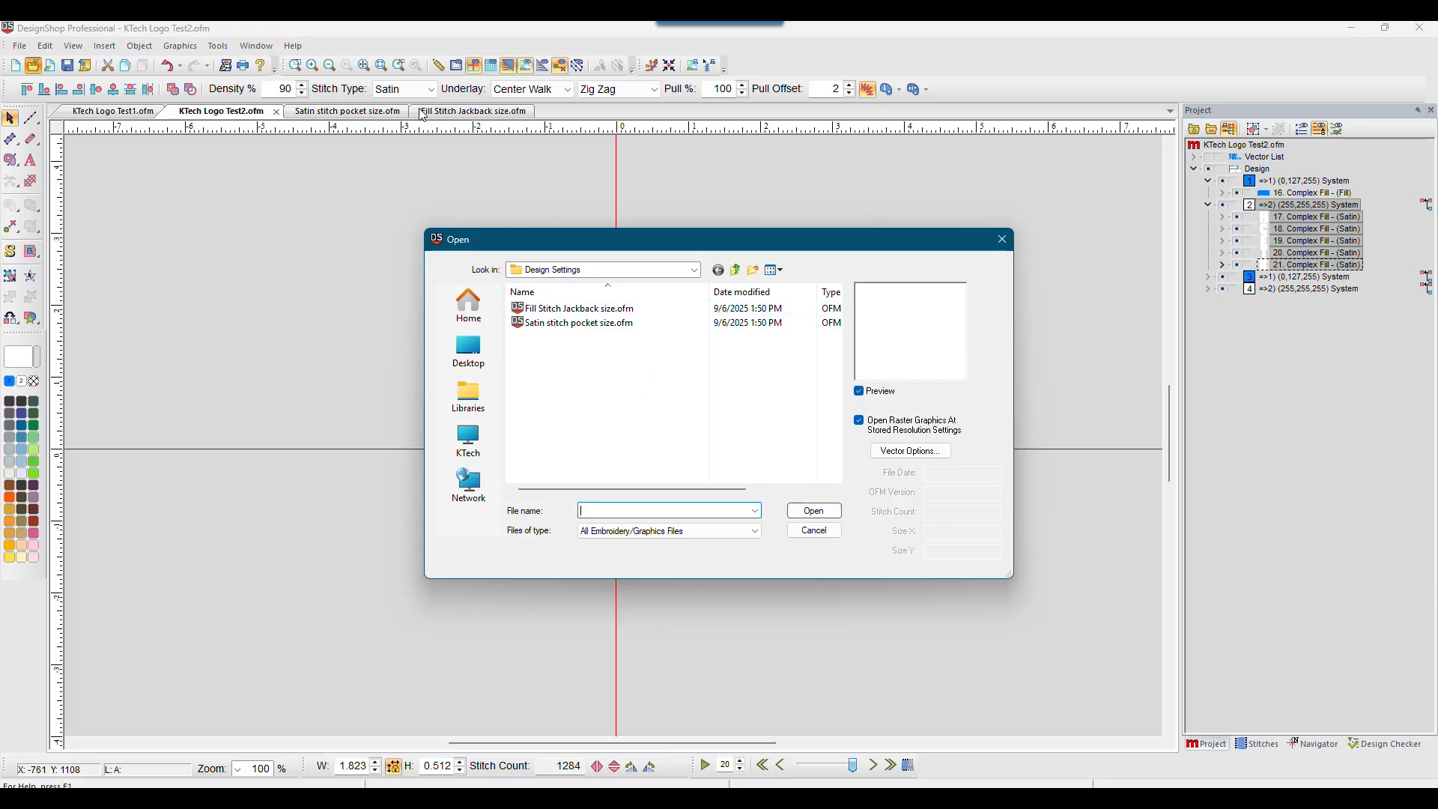
click(814, 530)
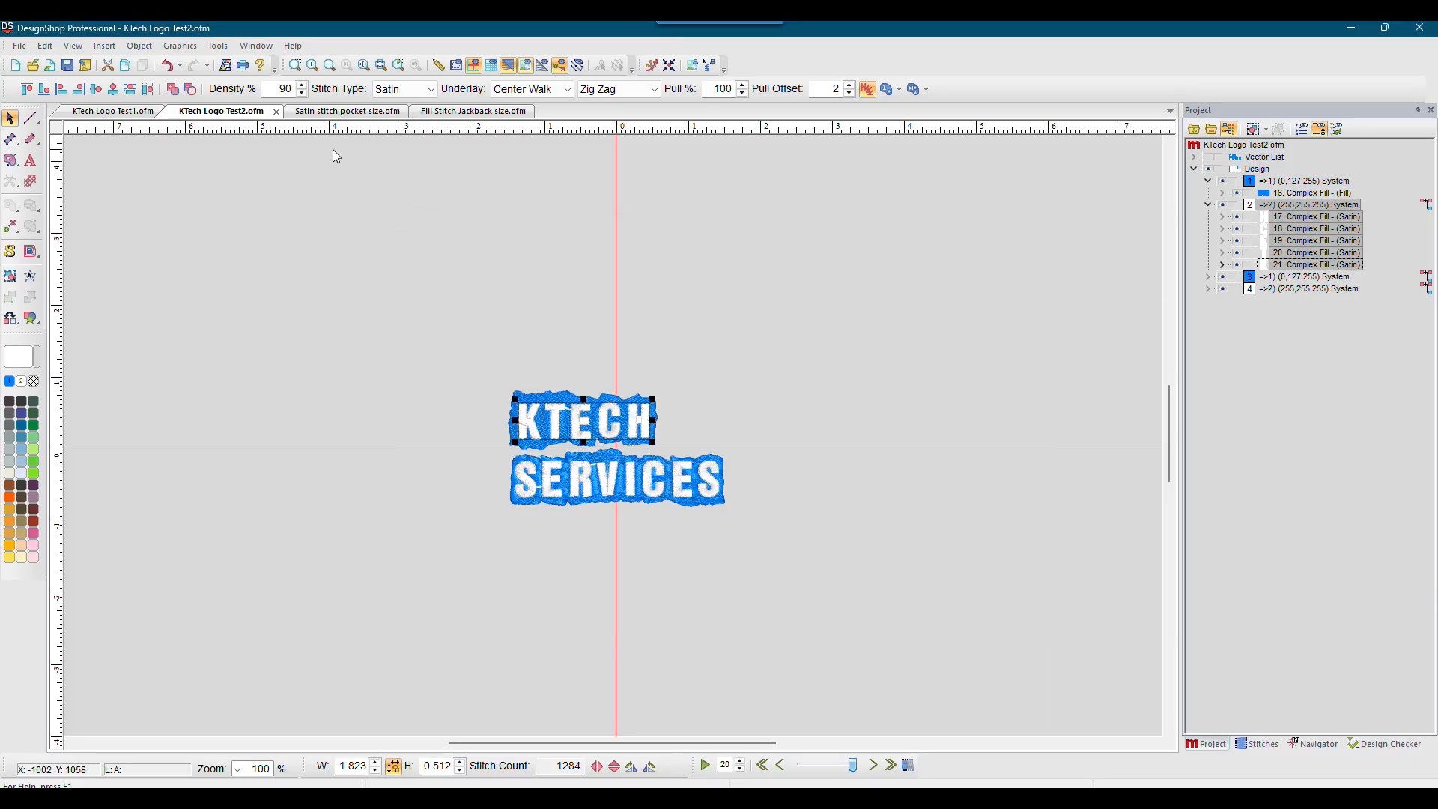